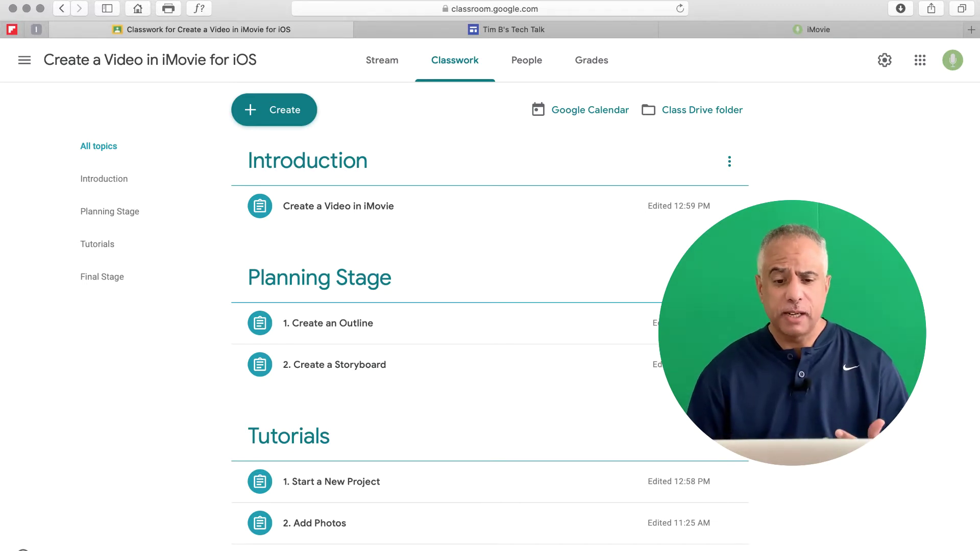
Review the Introduction, Planning Stage, Tutorials and Final Stage topics, then bring up the Create menu
scroll(490, 316, "down", 2)
scroll(490, 316, "up", 2)
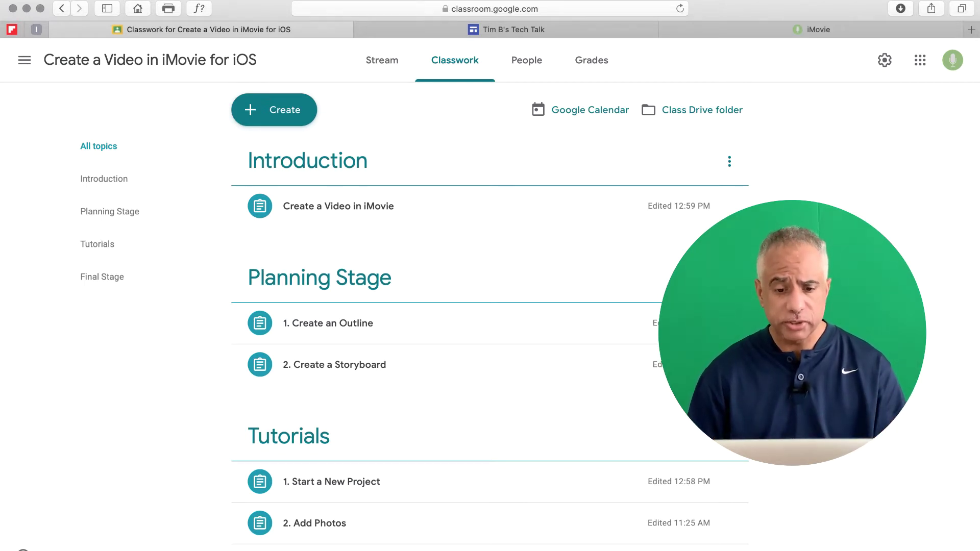
scroll(490, 317, "down", 10)
scroll(490, 316, "down", 10)
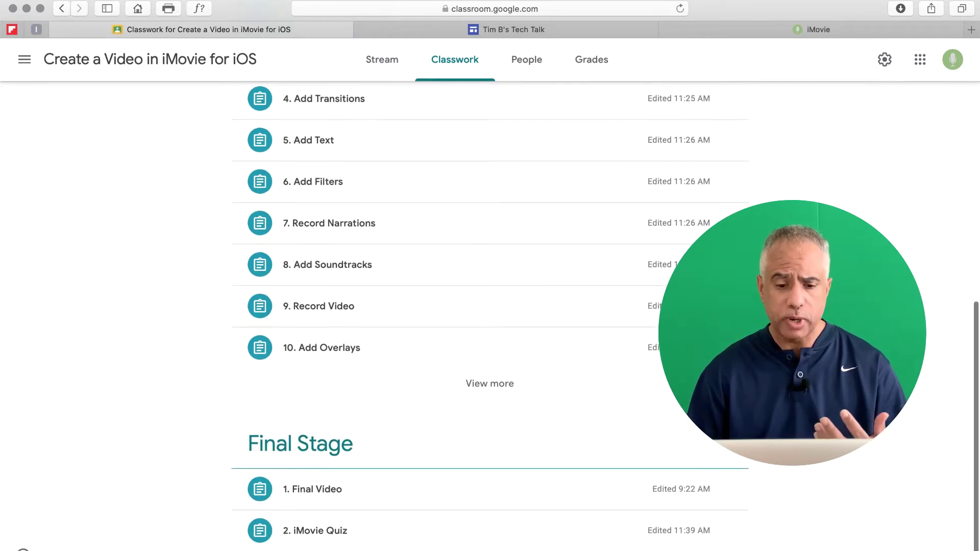
scroll(489, 316, "up", 3)
scroll(459, 361, "down", 3)
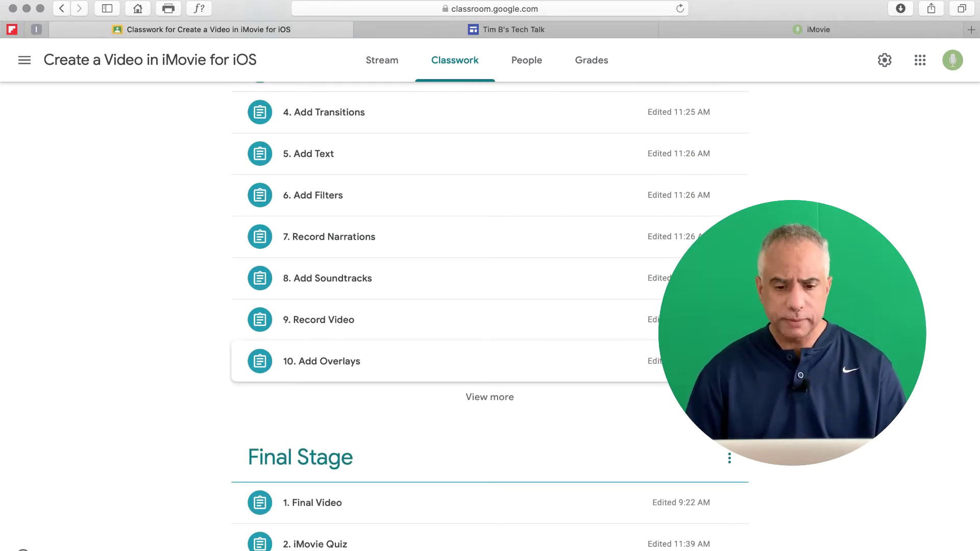
scroll(459, 362, "up", 20)
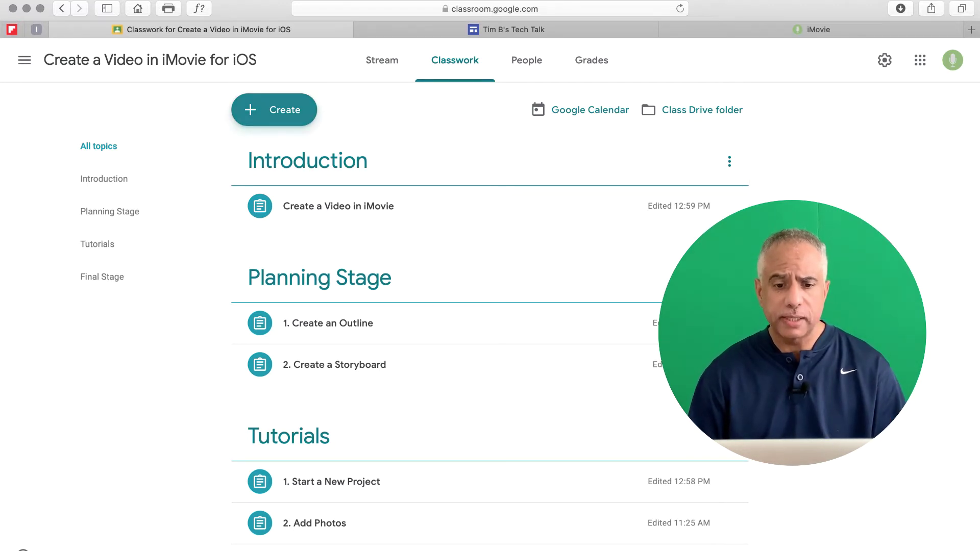
left_click(274, 110)
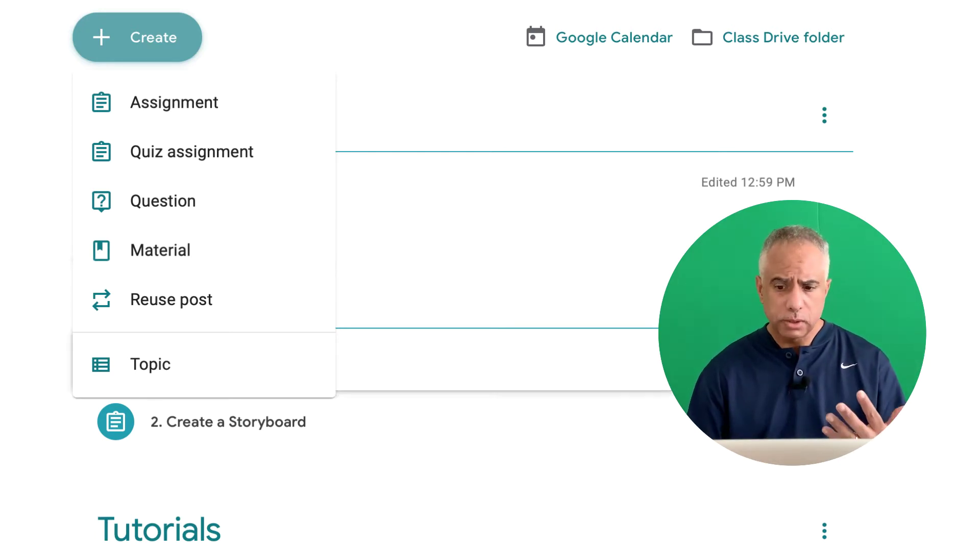
Dismiss the Create menu and open the '1. Create an Outline' assignment for editing
key("Escape")
scroll(462, 271, "down", 2)
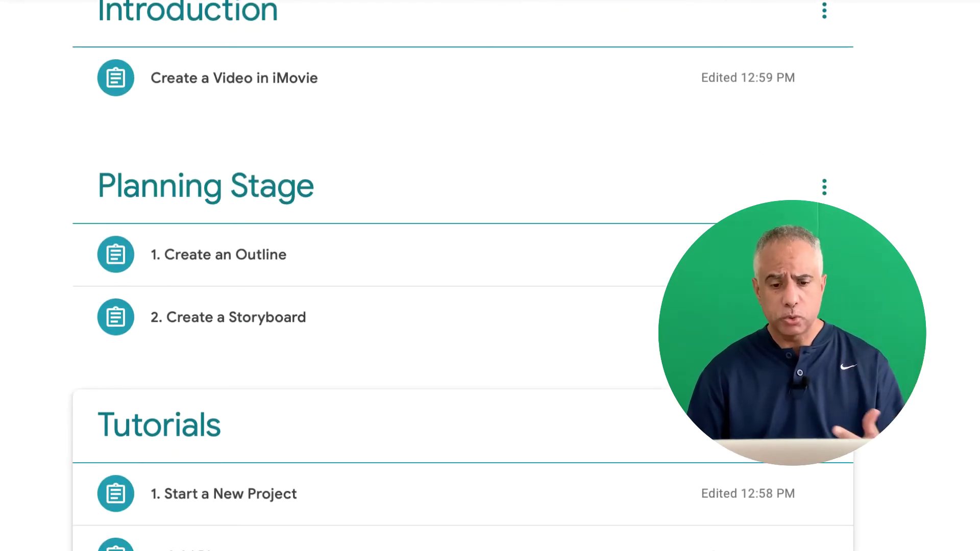
left_click(357, 258)
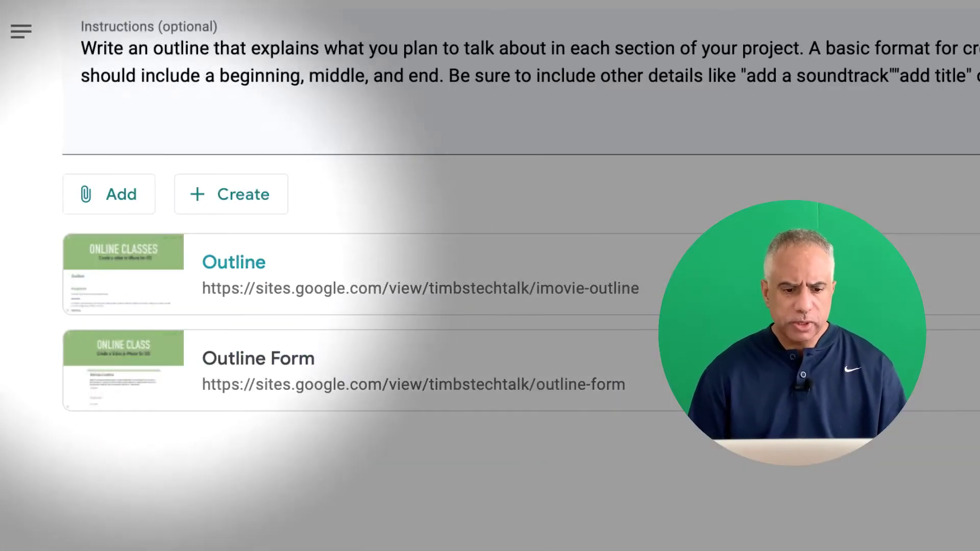
Show the Google Drive, Link, File and YouTube attachment choices for the outline assignment
left_click(109, 194)
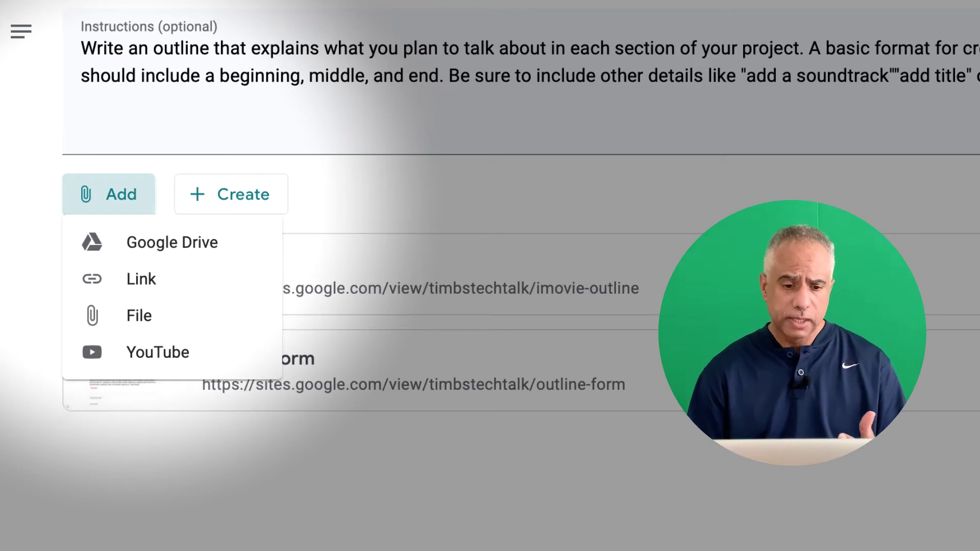
Close the attachment choices and view the Docs, Slides, Sheets, Drawings and Forms creation options
key("Escape")
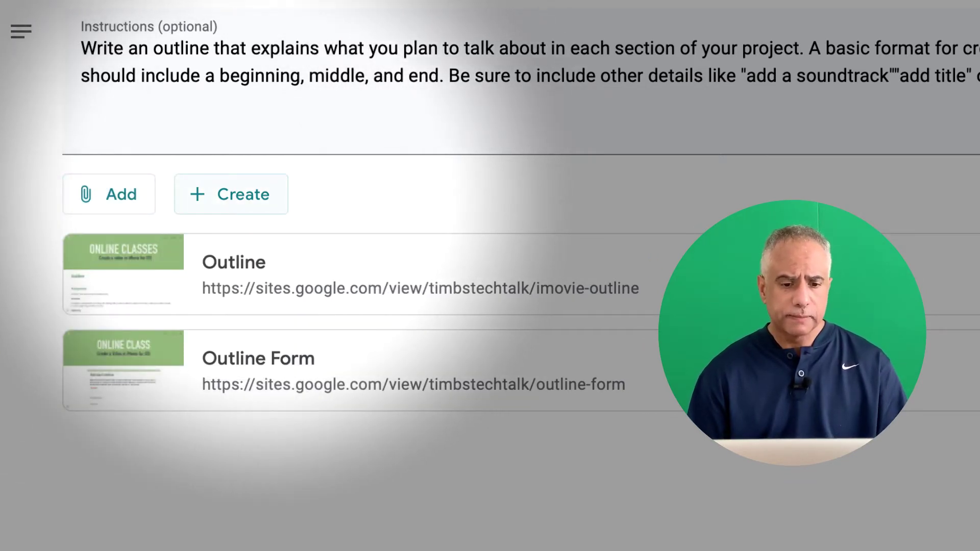
left_click(231, 193)
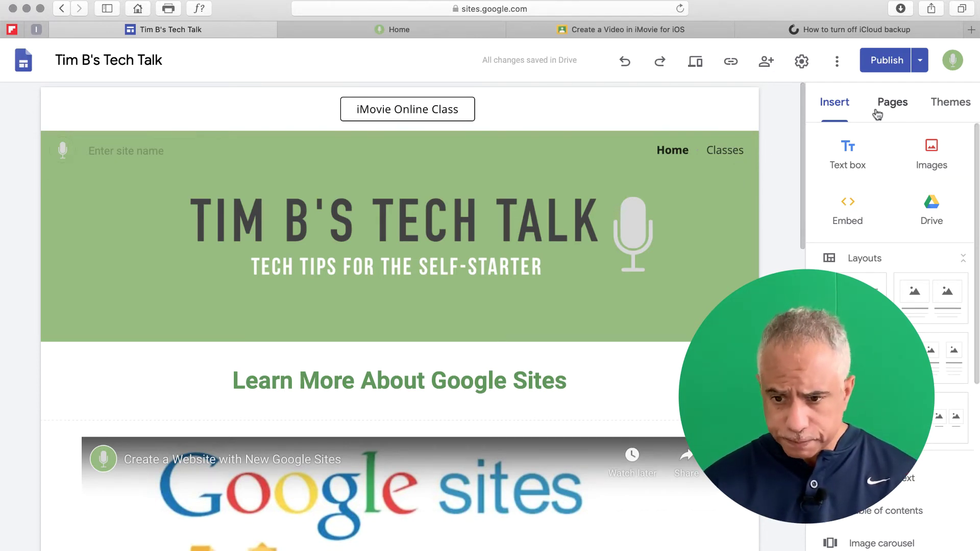
Show the site's page list and scroll through pages like Outline, storyboard and iMovie Quiz
left_click(891, 104)
scroll(939, 280, "down", 5)
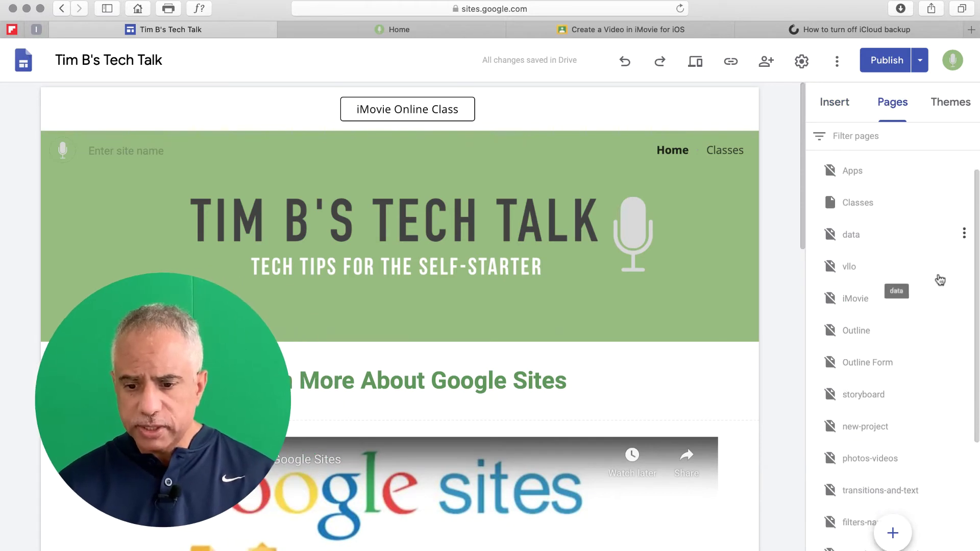
scroll(940, 279, "down", 2)
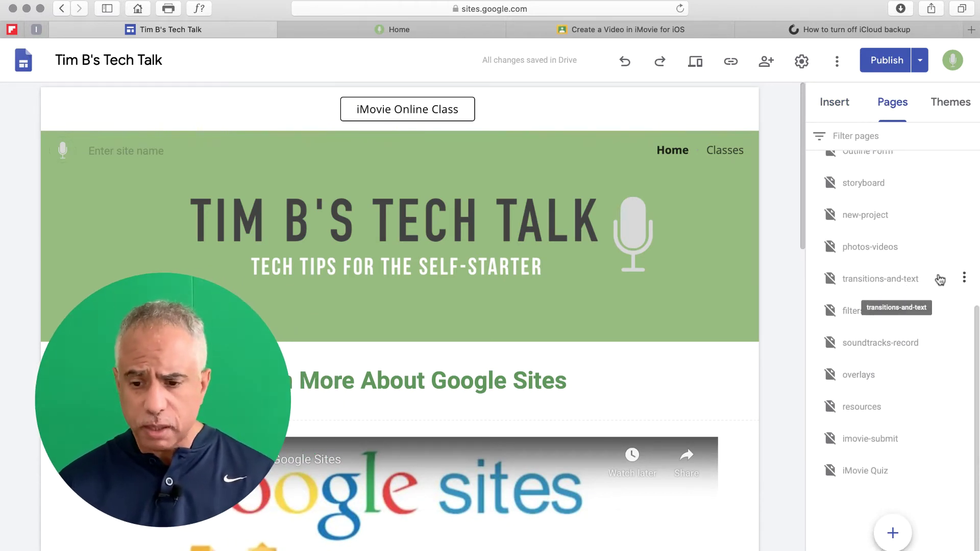
scroll(931, 357, "up", 4)
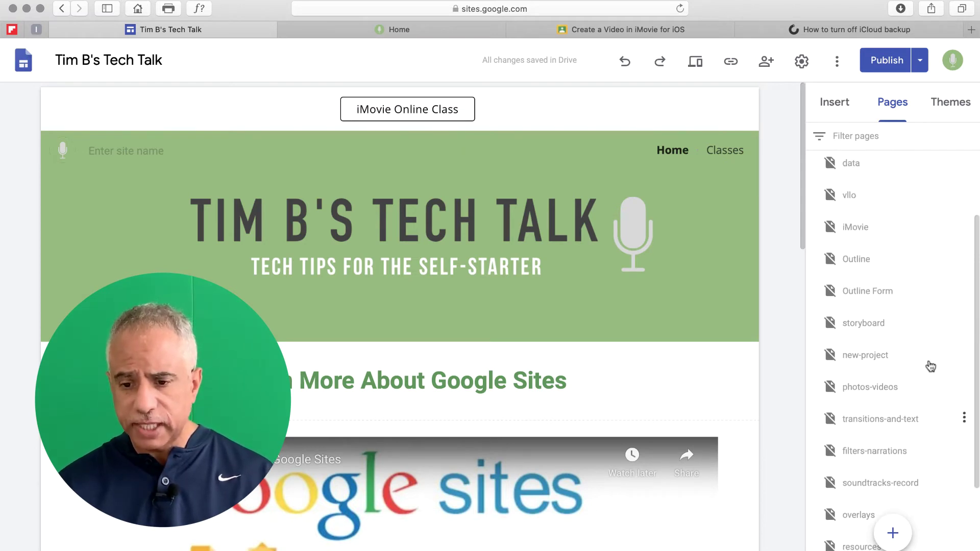
scroll(930, 366, "up", 2)
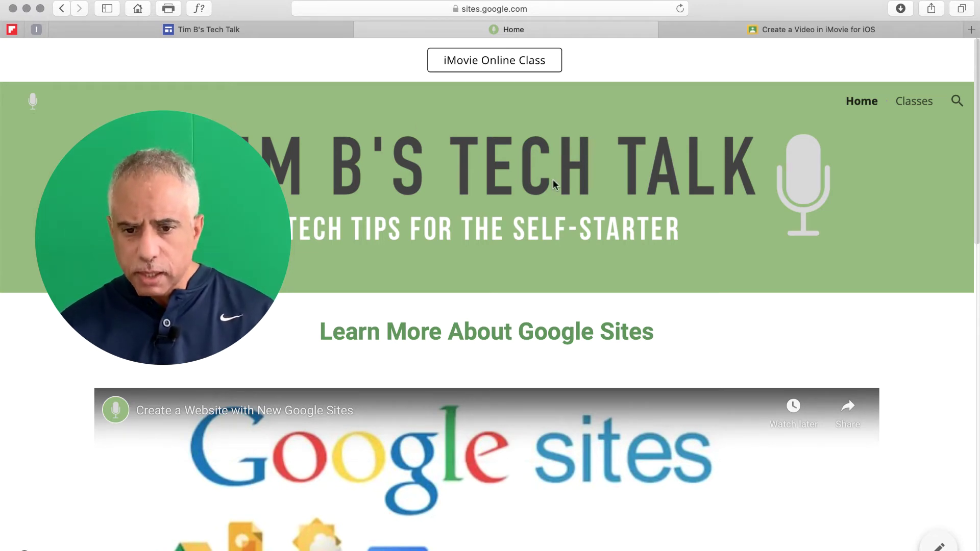
Go to the site's Classes page and open the iMovie Basics class page
left_click(910, 95)
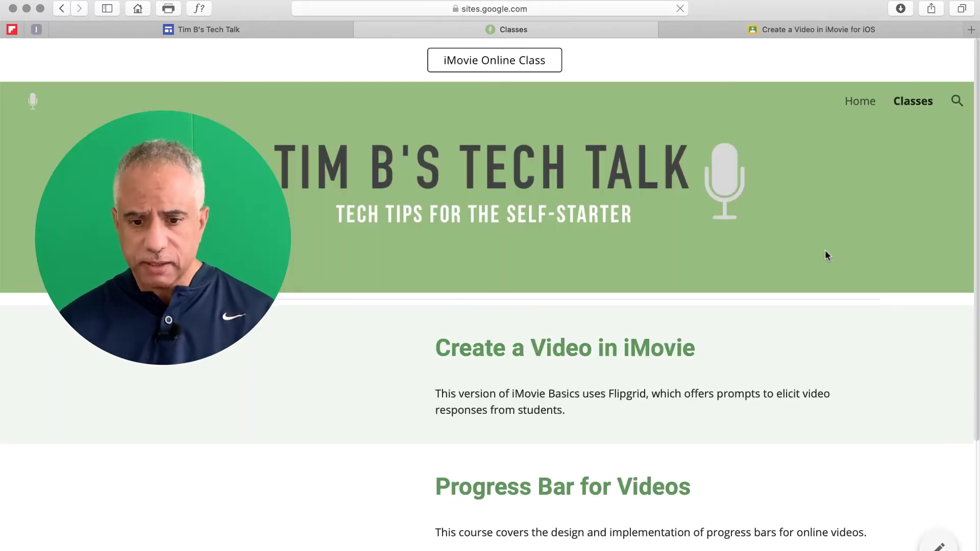
scroll(703, 322, "down", 3)
scroll(702, 316, "up", 3)
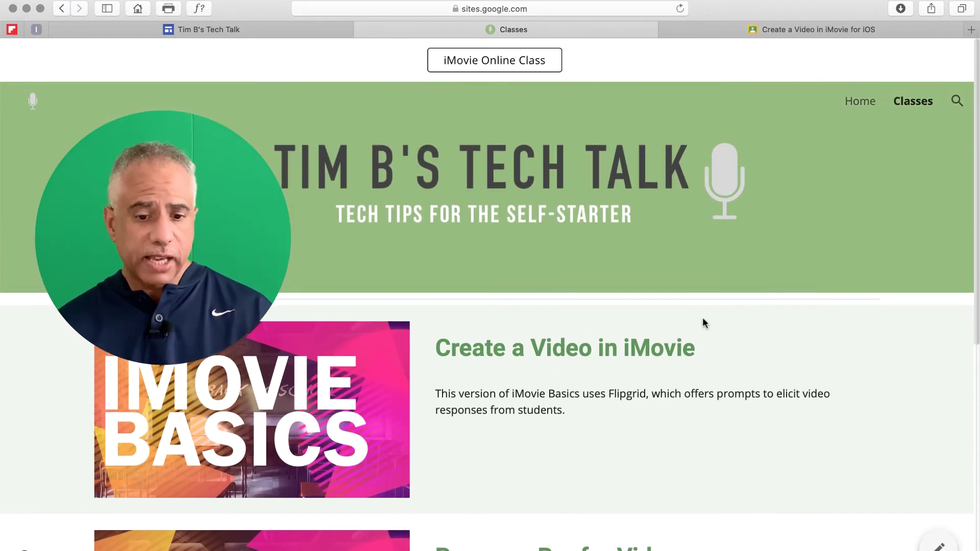
left_click(354, 377)
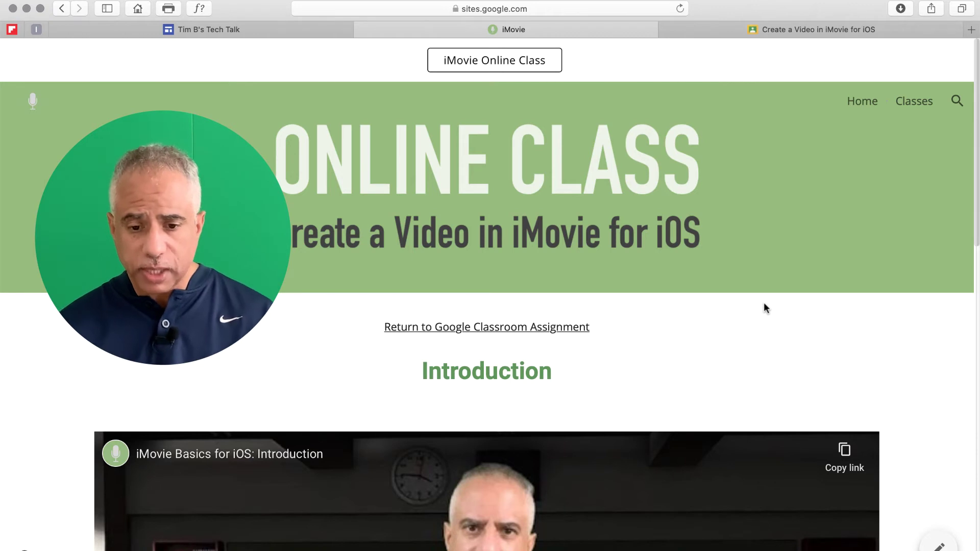
Scroll down the iMovie class page and follow the Plan Your Project link to the Outline page
scroll(764, 305, "down", 3)
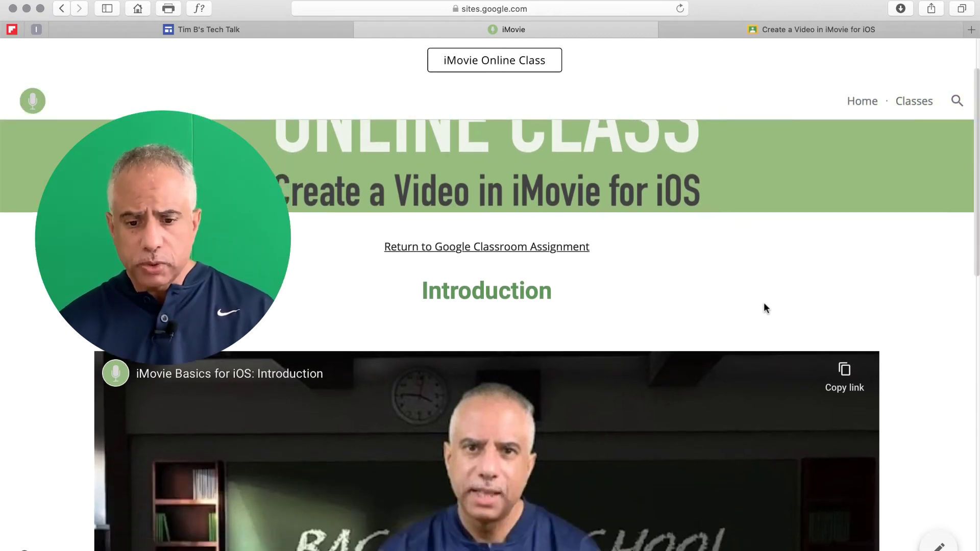
scroll(764, 304, "down", 10)
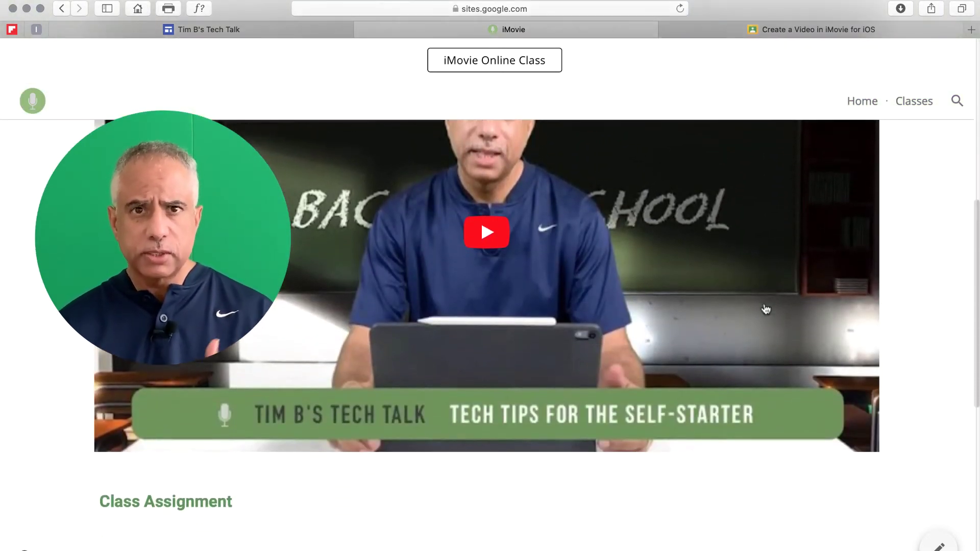
scroll(766, 309, "down", 2)
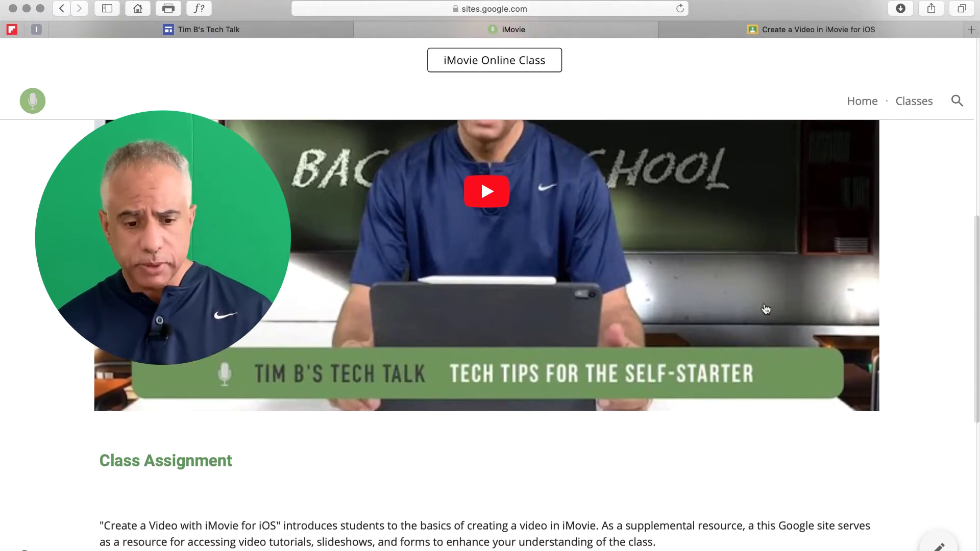
scroll(765, 309, "down", 9)
scroll(766, 309, "down", 3)
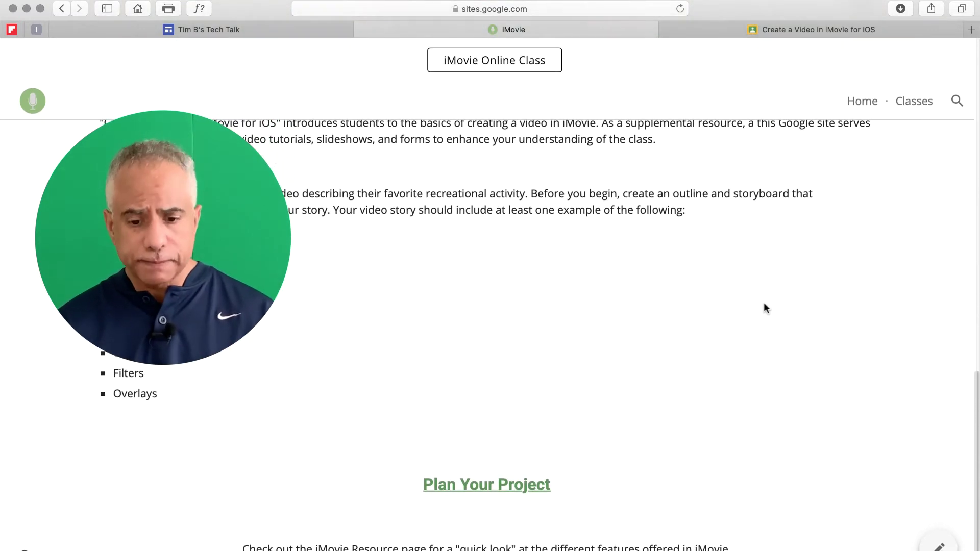
scroll(706, 375, "up", 2)
scroll(653, 439, "down", 1)
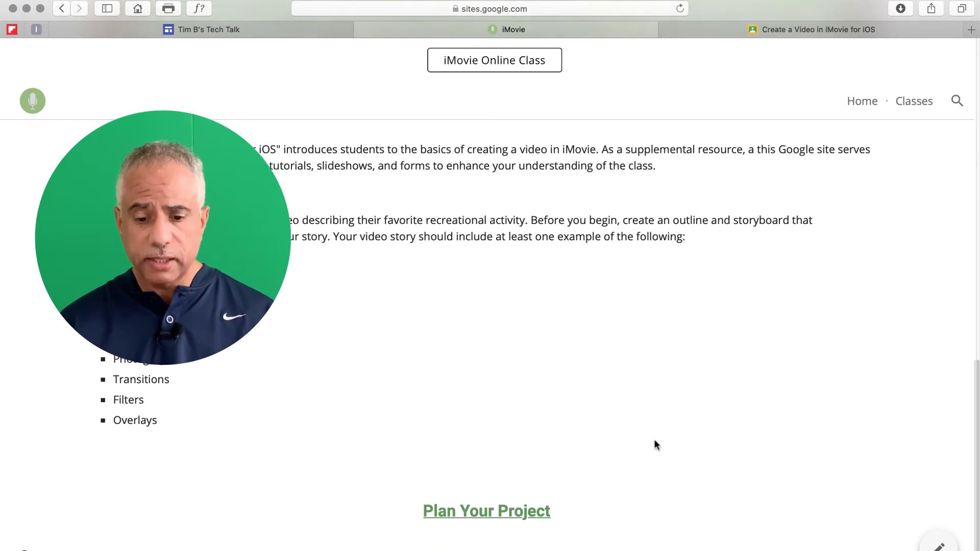
left_click(546, 502)
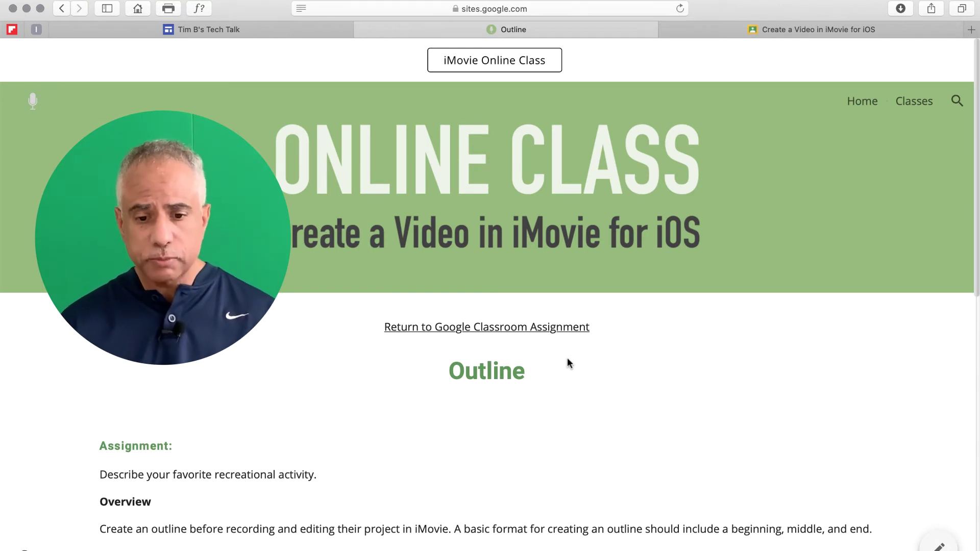
Scroll the Outline page and follow Submit Your Outline to the embedded iMovie Outline form
scroll(568, 363, "down", 5)
scroll(697, 378, "down", 8)
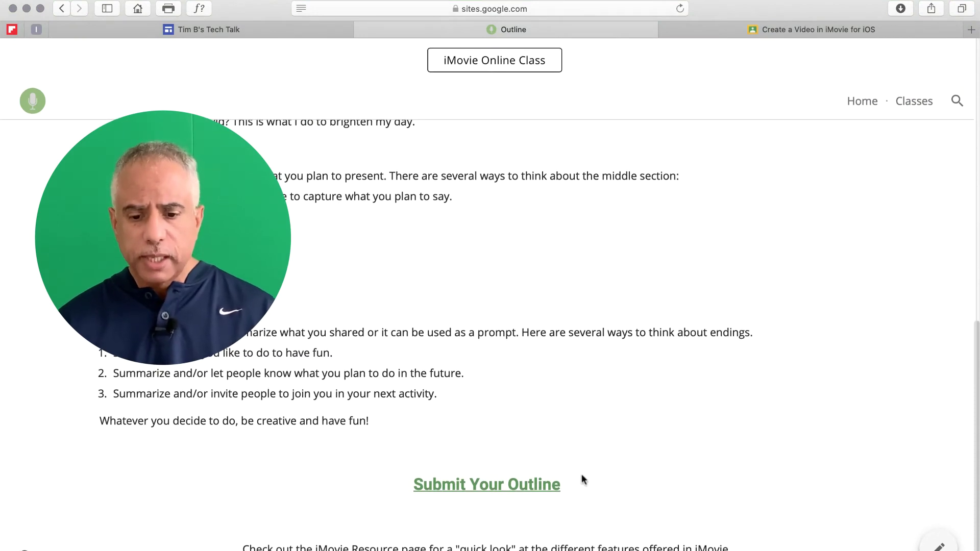
left_click(512, 486)
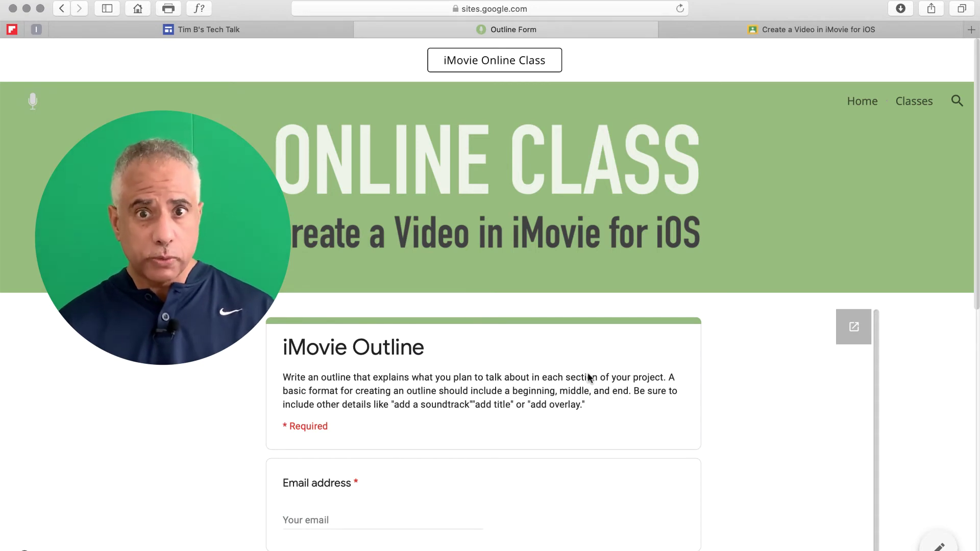
scroll(587, 372, "down", 2)
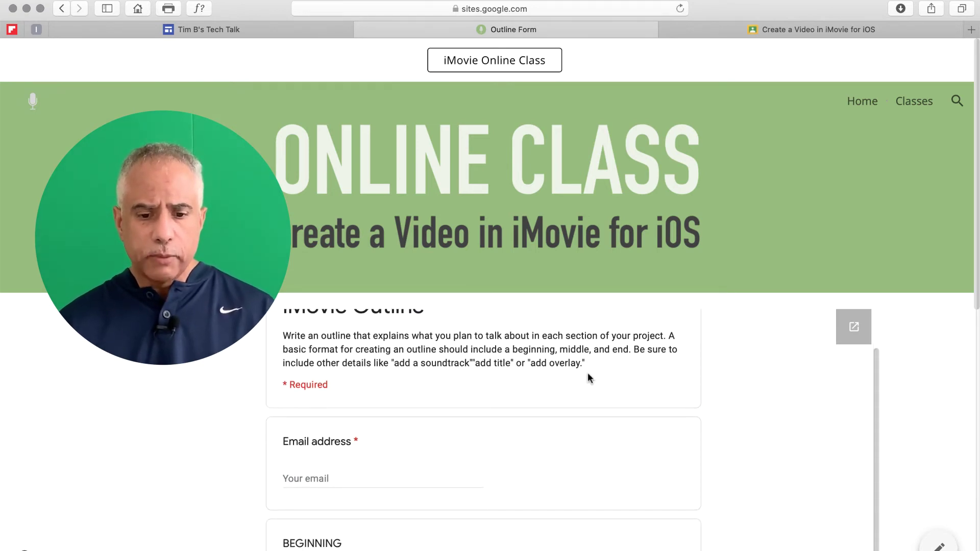
scroll(587, 372, "up", 2)
scroll(894, 398, "down", 5)
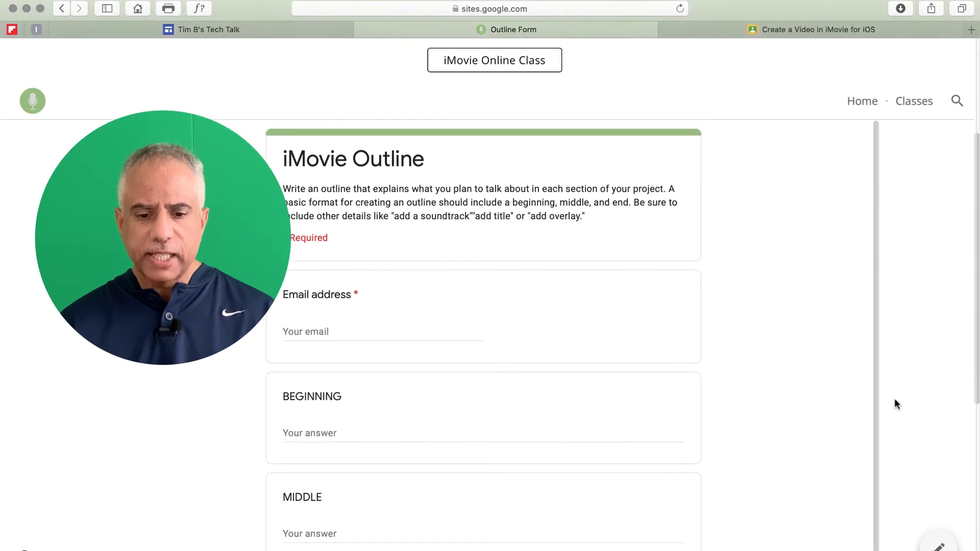
scroll(818, 404, "down", 5)
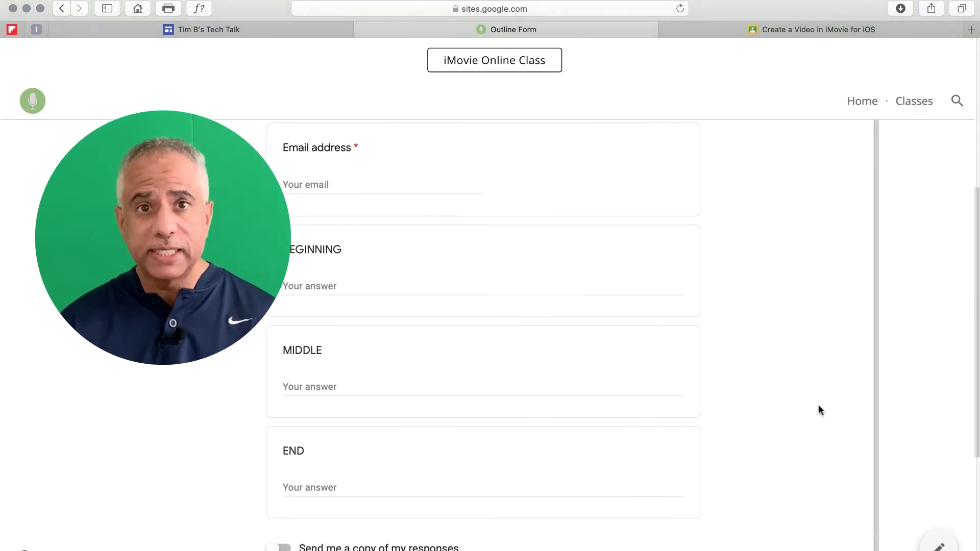
scroll(818, 406, "down", 3)
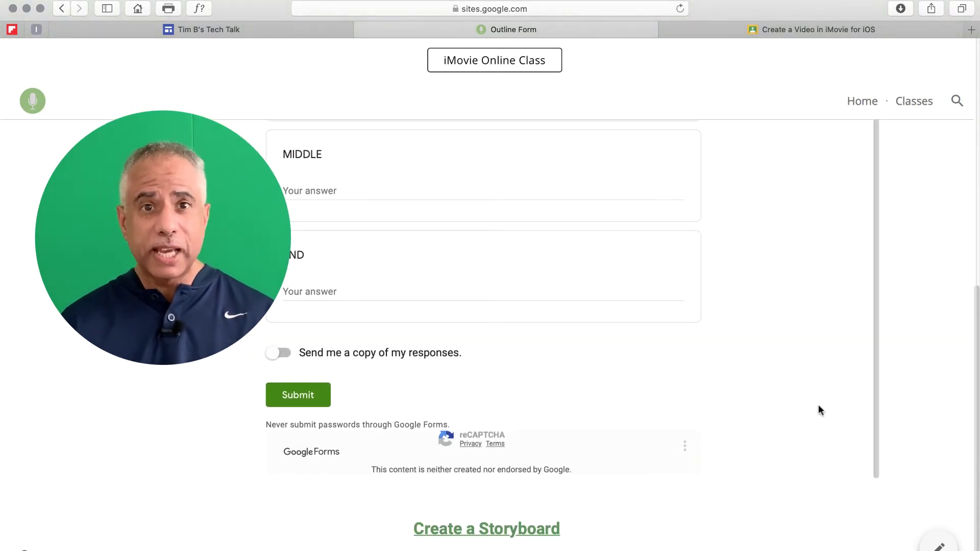
scroll(819, 409, "up", 4)
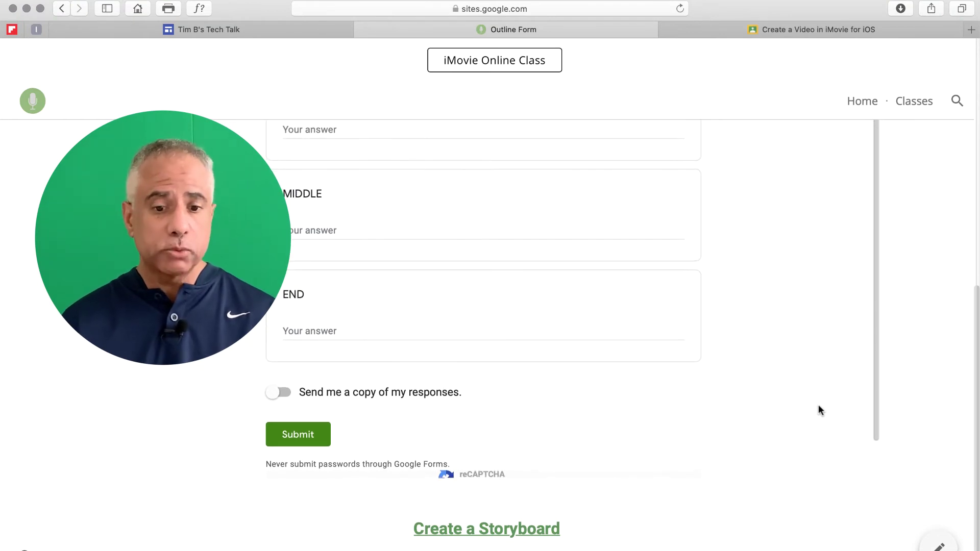
scroll(873, 339, "up", 6)
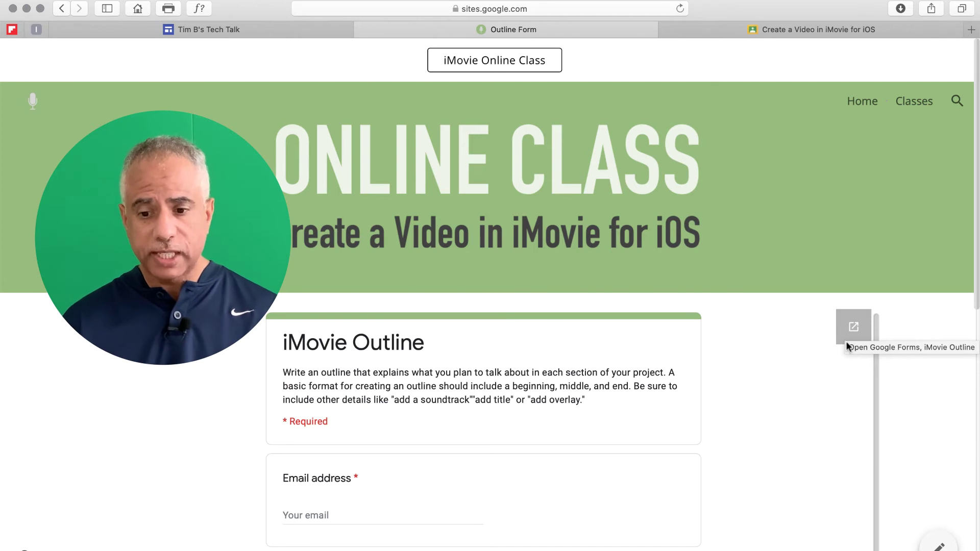
scroll(846, 344, "down", 5)
scroll(894, 408, "down", 5)
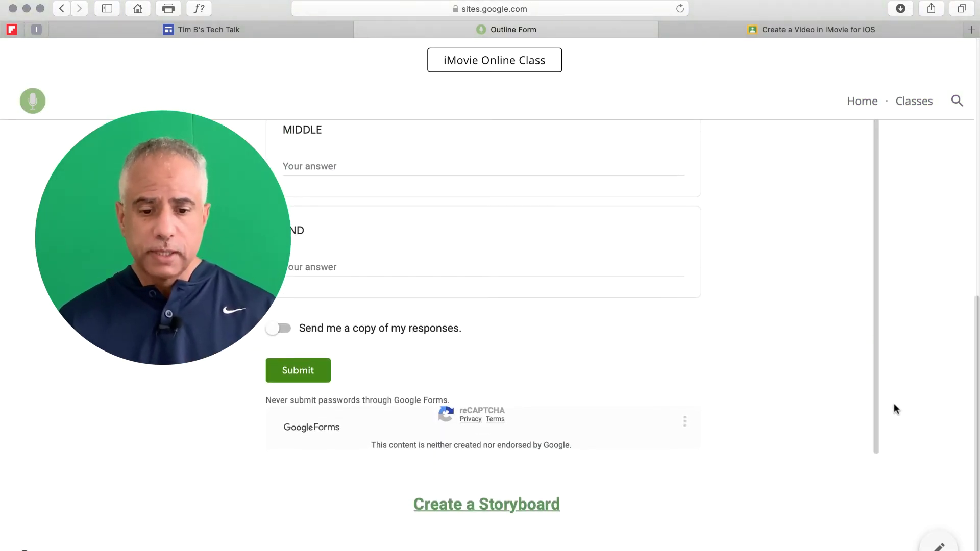
scroll(894, 408, "down", 1)
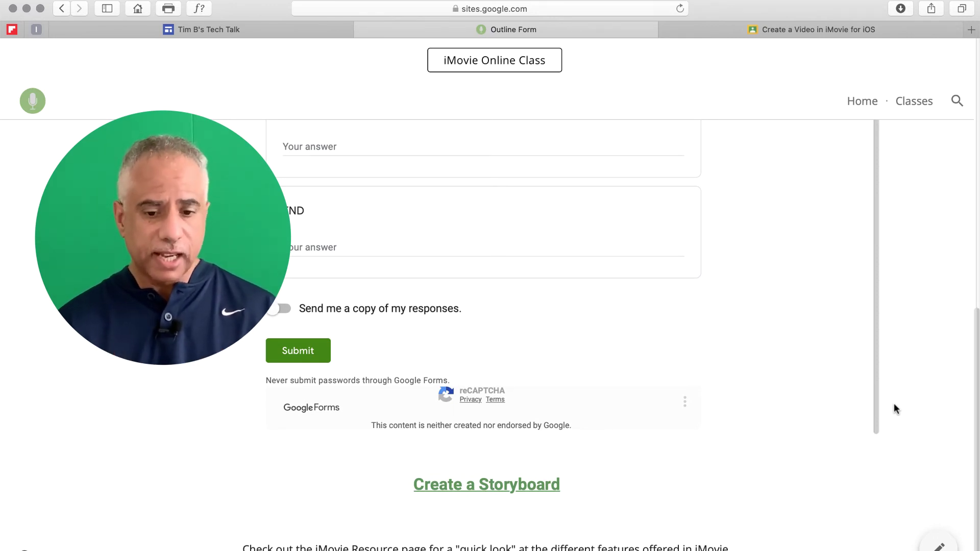
Open the Create a Storyboard page and scroll down to the embedded Slides deck
left_click(528, 486)
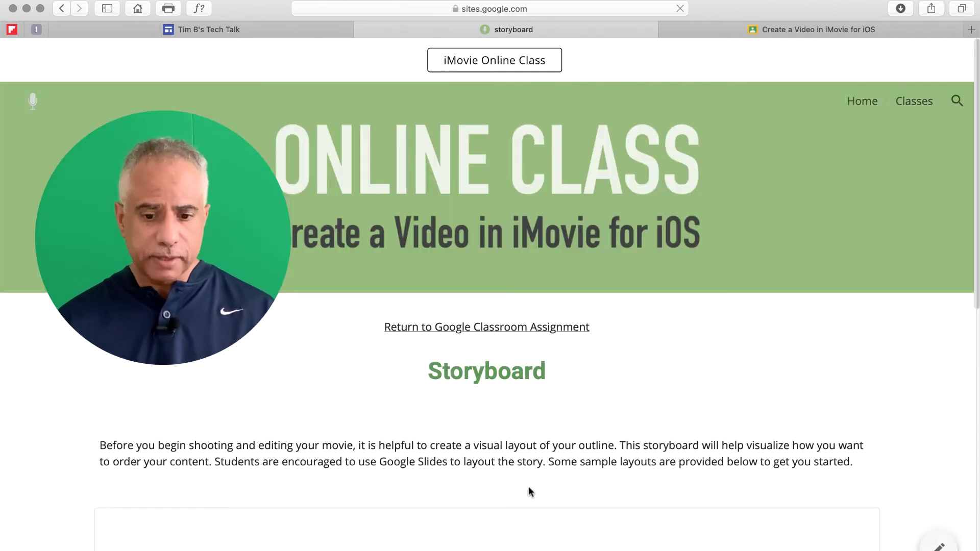
scroll(556, 405, "down", 6)
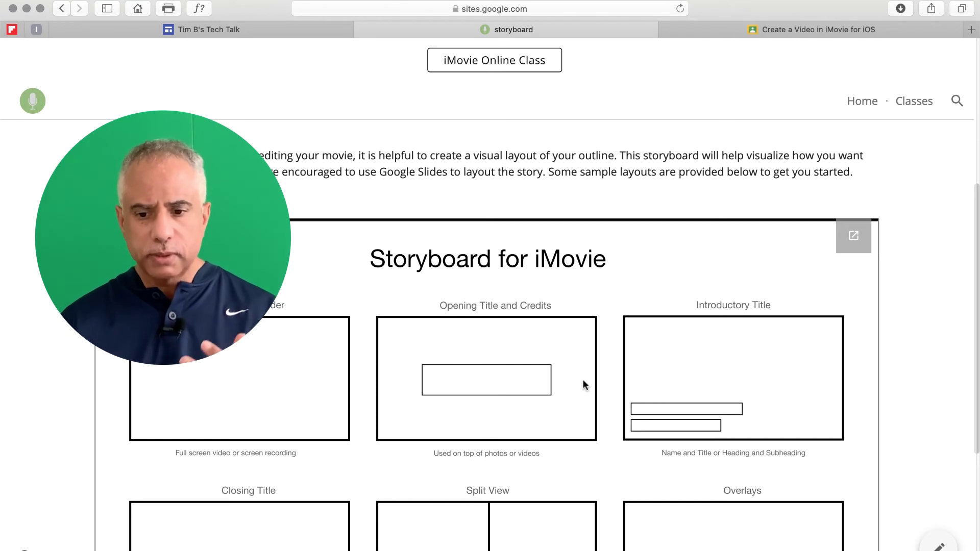
scroll(588, 384, "down", 2)
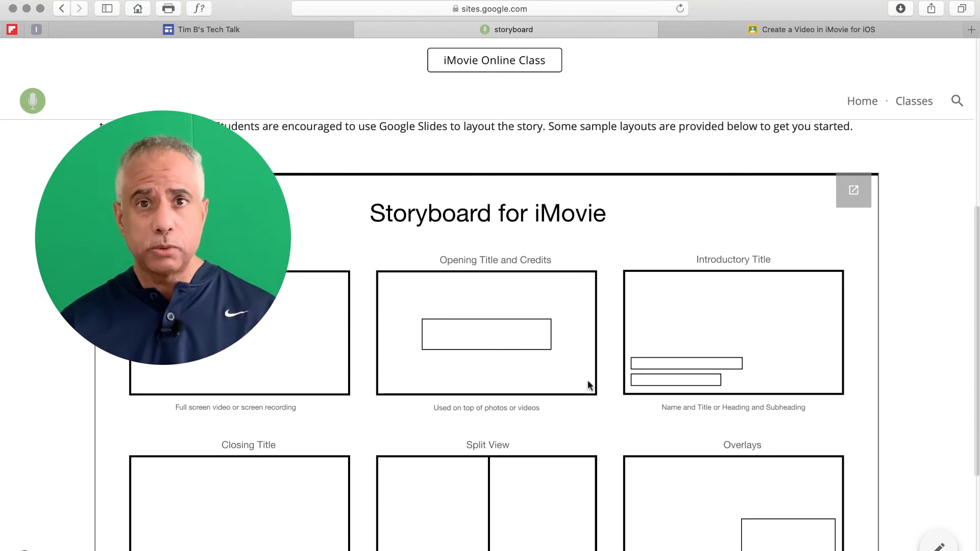
scroll(917, 348, "down", 2)
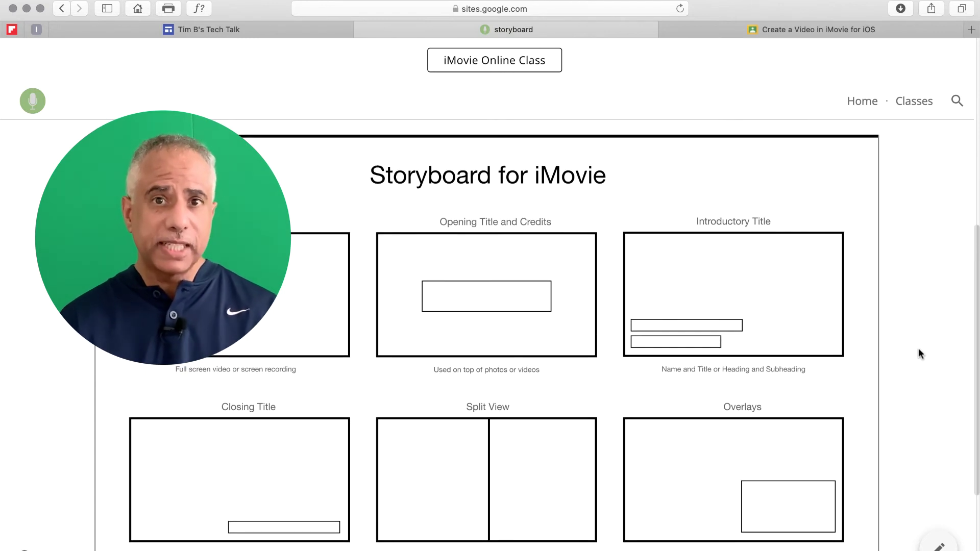
scroll(918, 350, "up", 5)
scroll(918, 350, "down", 5)
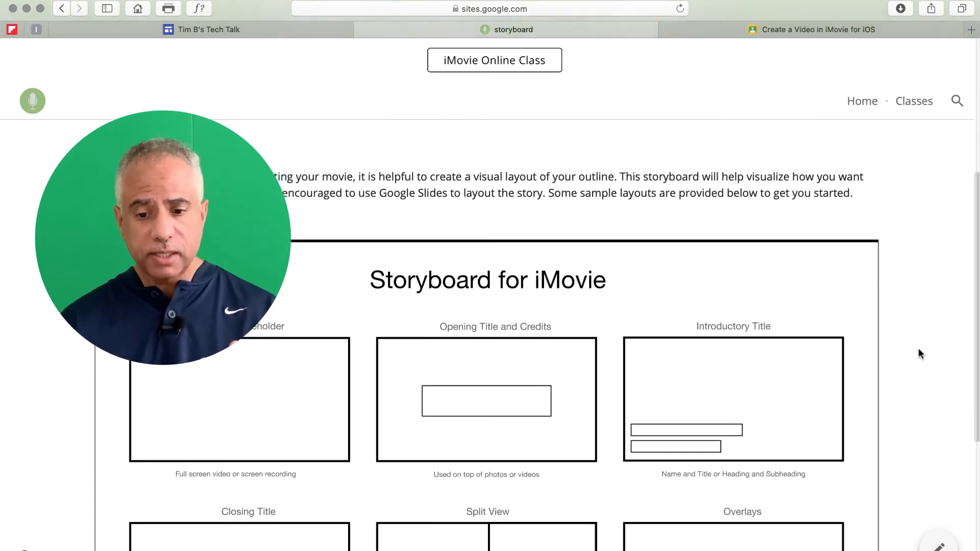
scroll(918, 347, "down", 4)
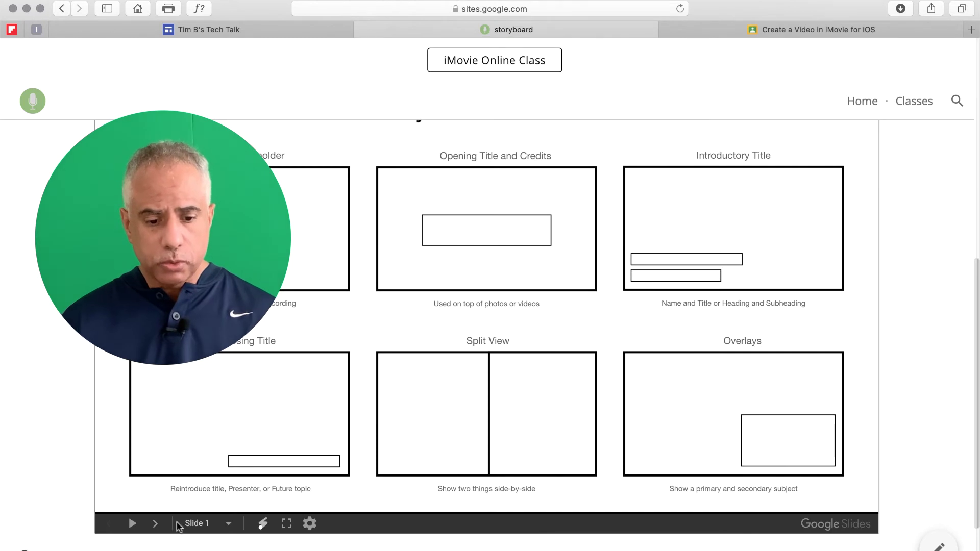
Advance the embedded storyboard deck through its slides to Slide 7
left_click(154, 525)
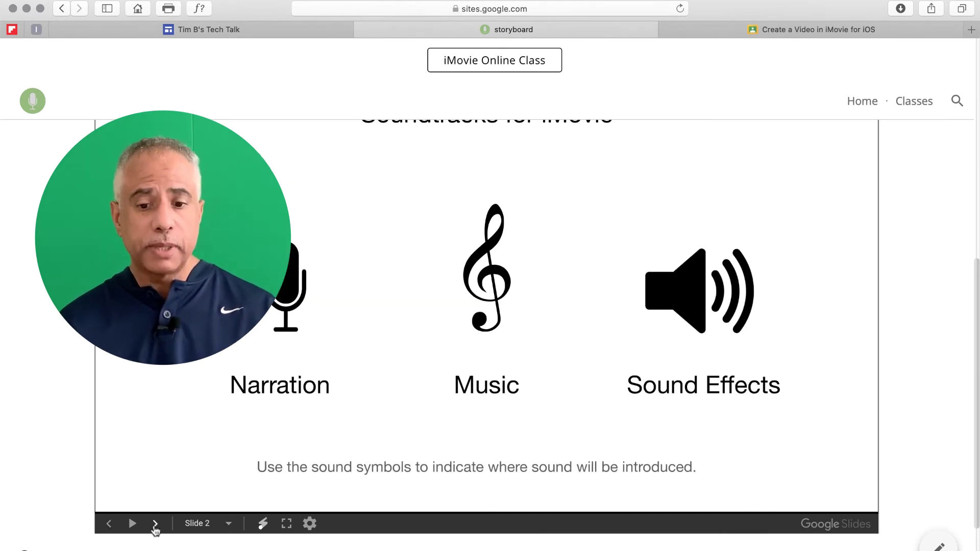
left_click(155, 527)
left_click(156, 528)
left_click(156, 528)
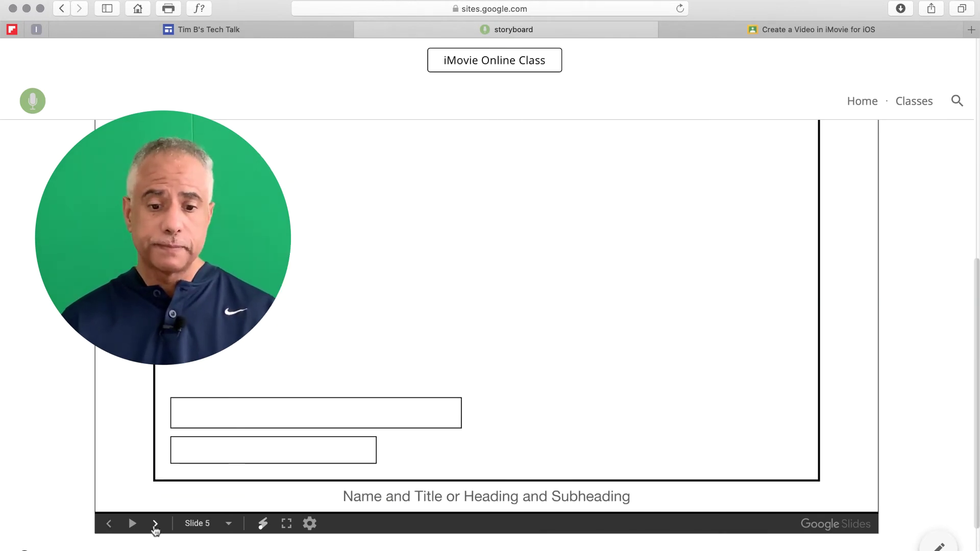
left_click(155, 527)
left_click(155, 527)
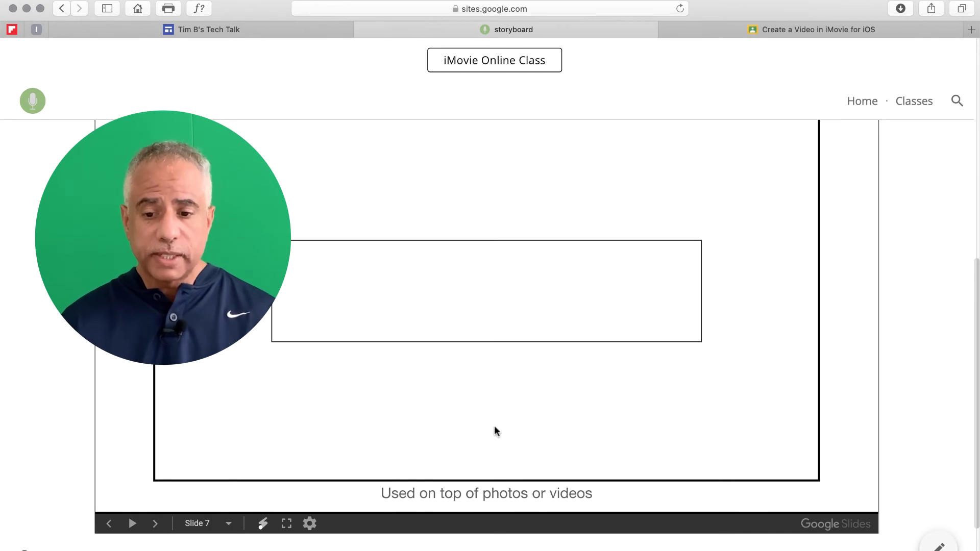
scroll(494, 429, "up", 8)
scroll(494, 431, "down", 1)
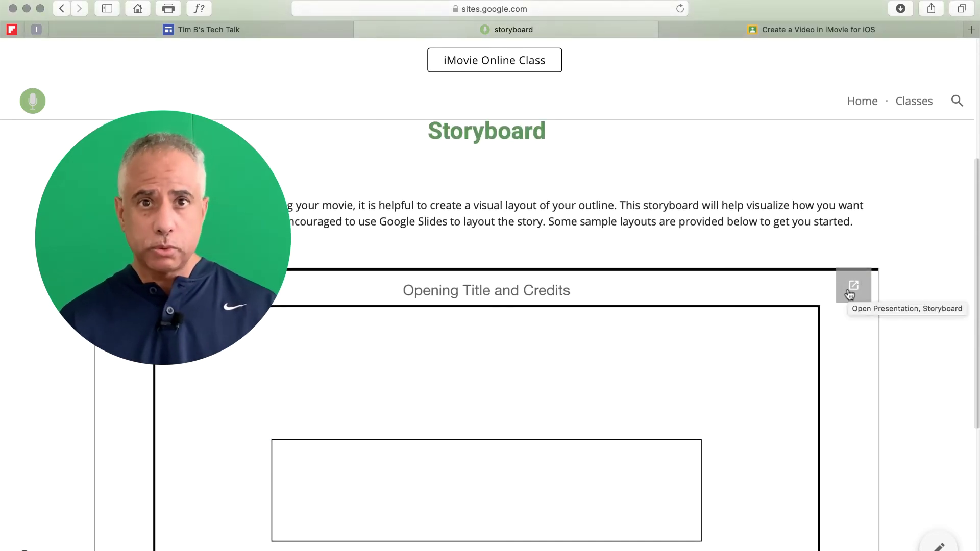
scroll(534, 495, "down", 6)
Move from the New iMovie Project page on to the Add Photos and Videos tutorial
left_click(519, 483)
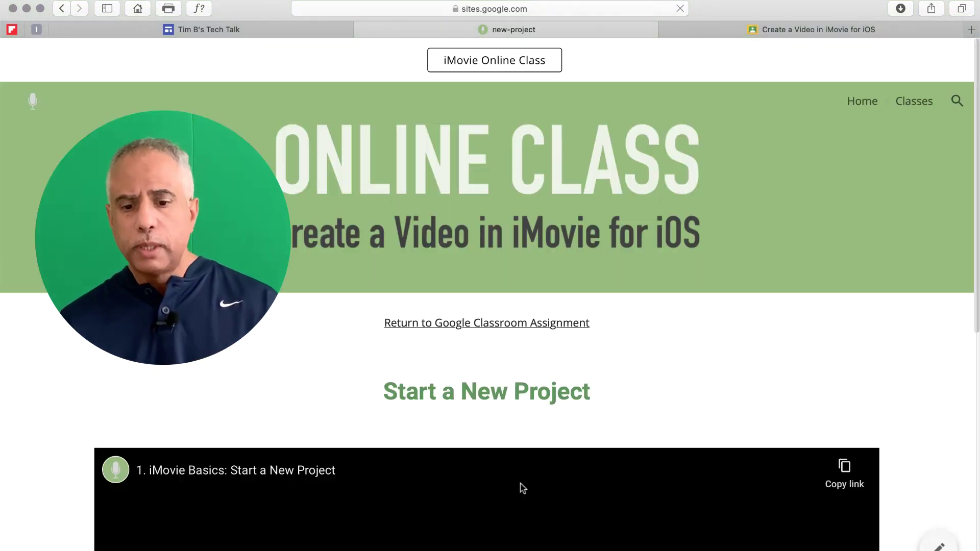
scroll(521, 487, "down", 1)
scroll(522, 487, "down", 2)
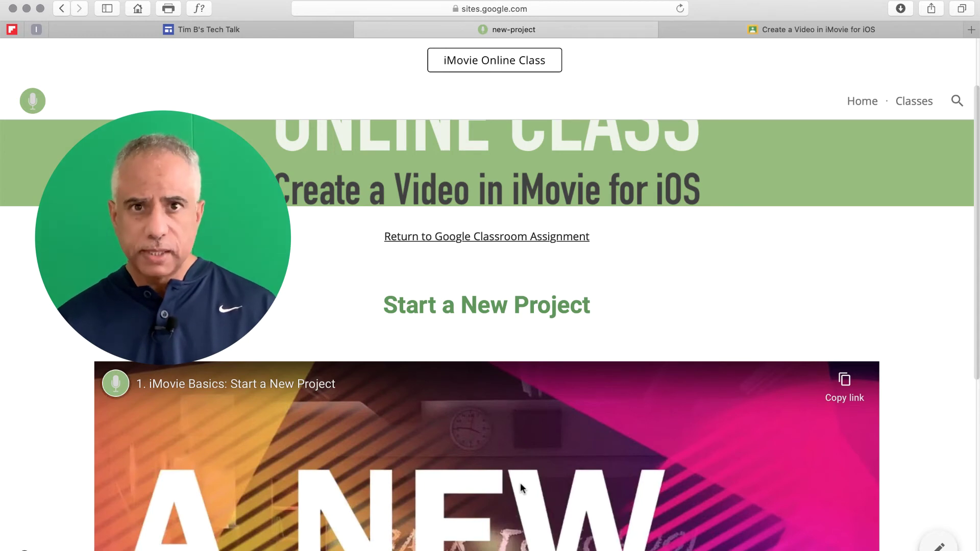
scroll(520, 482, "down", 7)
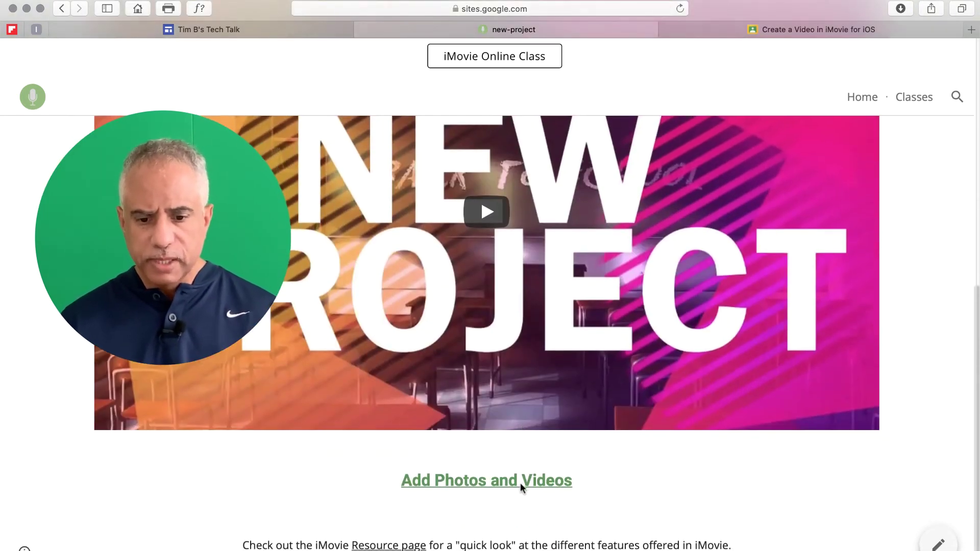
left_click(523, 493)
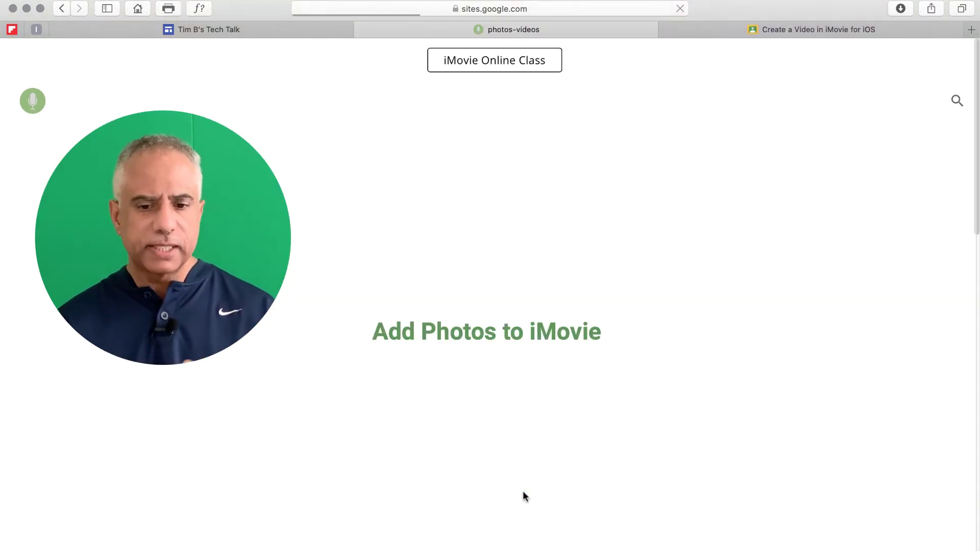
scroll(524, 494, "down", 4)
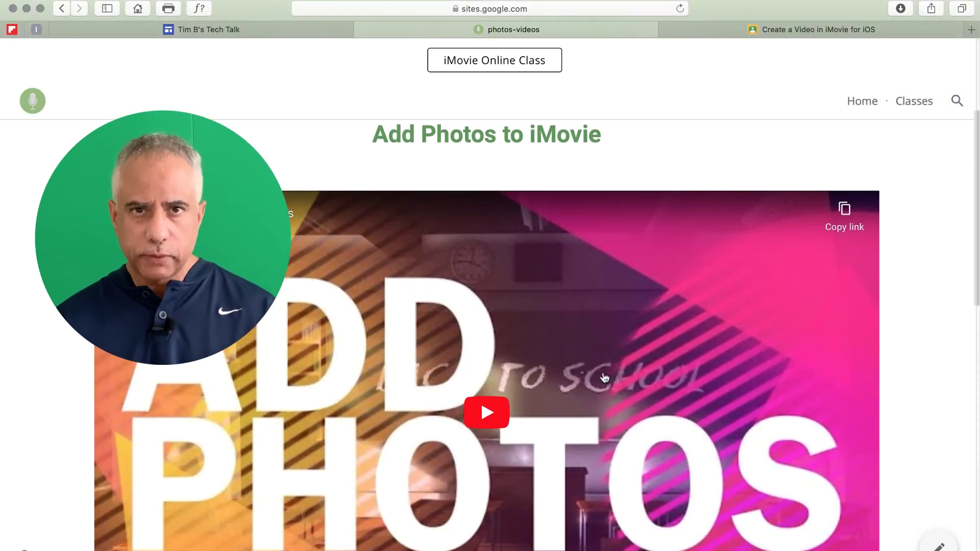
scroll(604, 376, "down", 10)
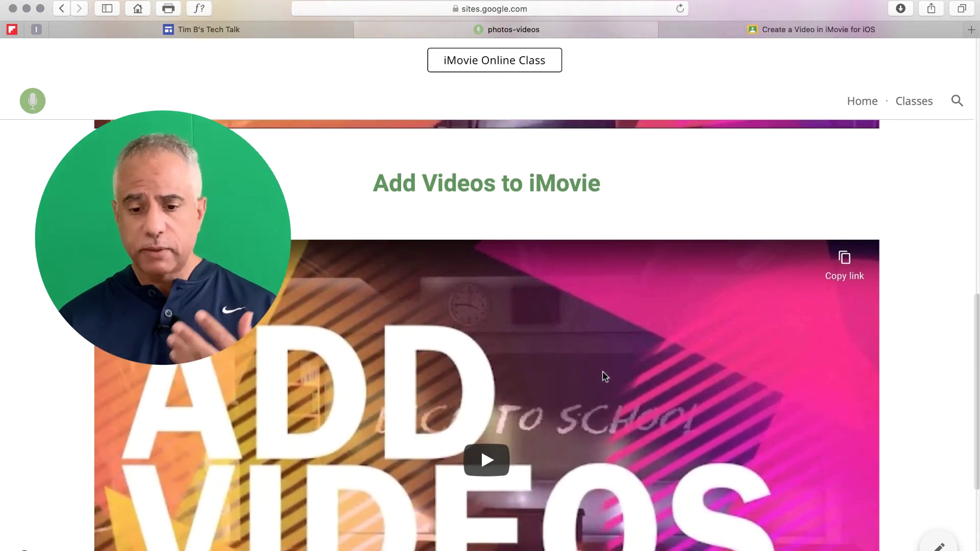
scroll(603, 376, "down", 5)
Continue through Add Transitions and Text and Filters and Narrations to Soundtracks and Record Video
left_click(546, 483)
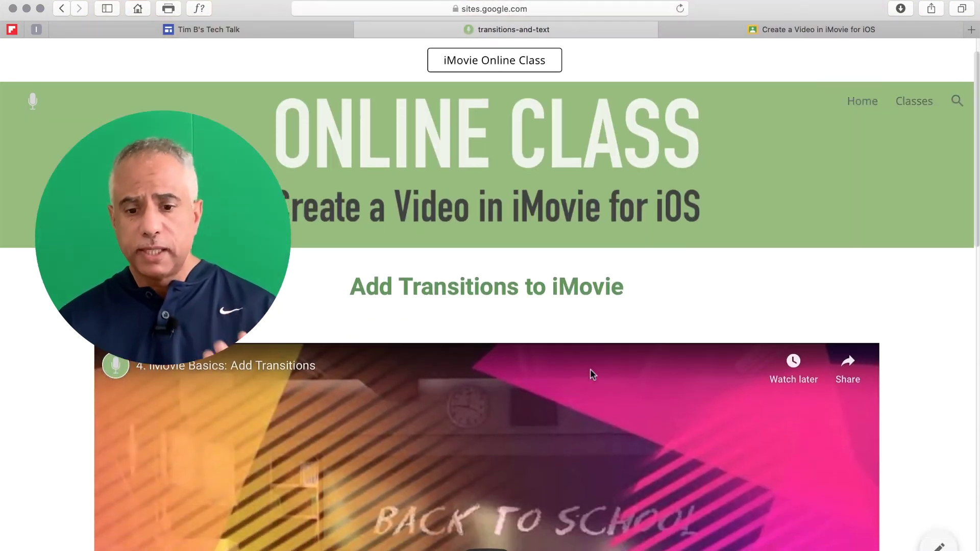
scroll(590, 369, "down", 18)
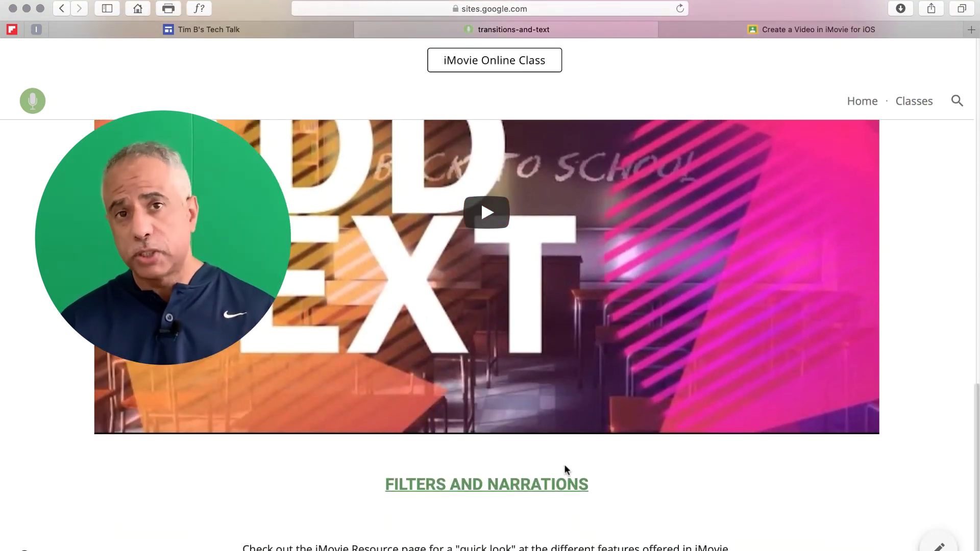
left_click(532, 492)
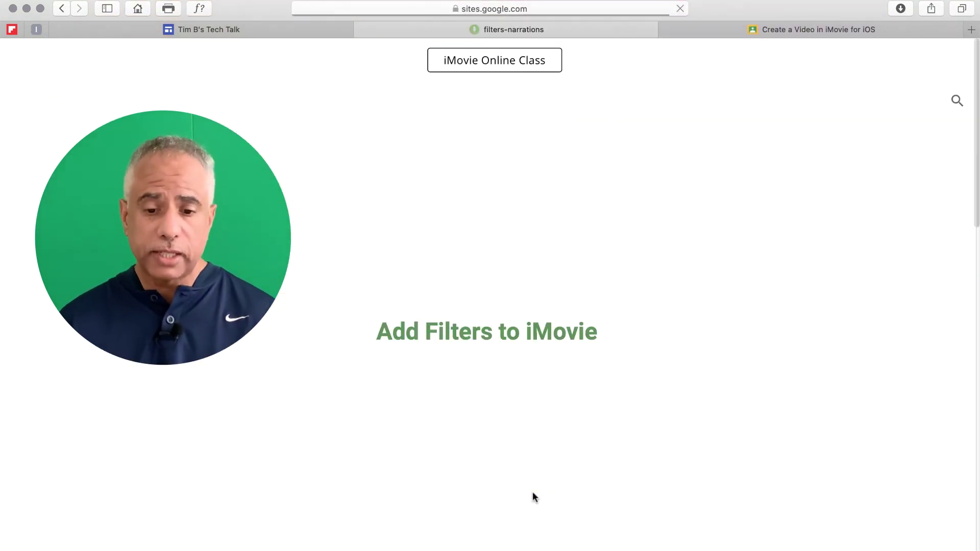
scroll(570, 423, "down", 3)
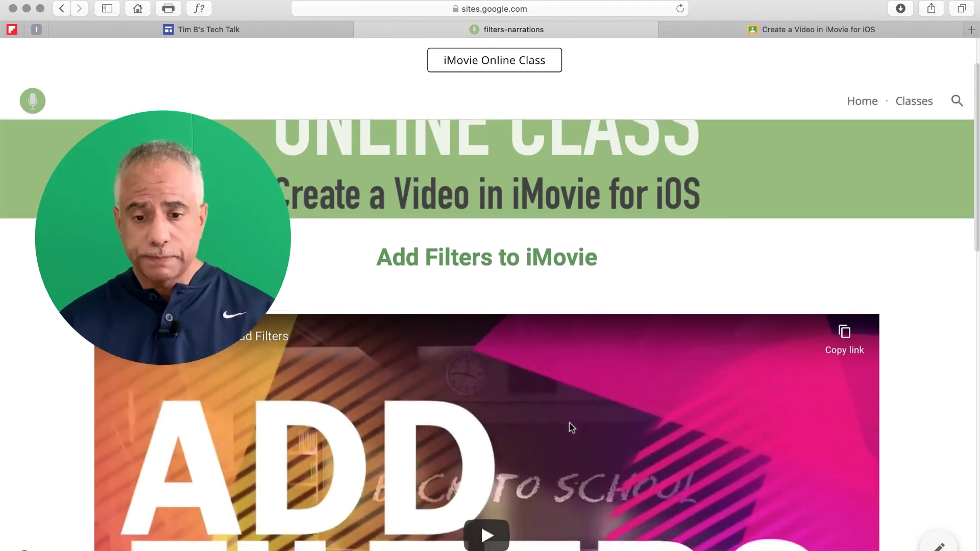
scroll(571, 428, "down", 15)
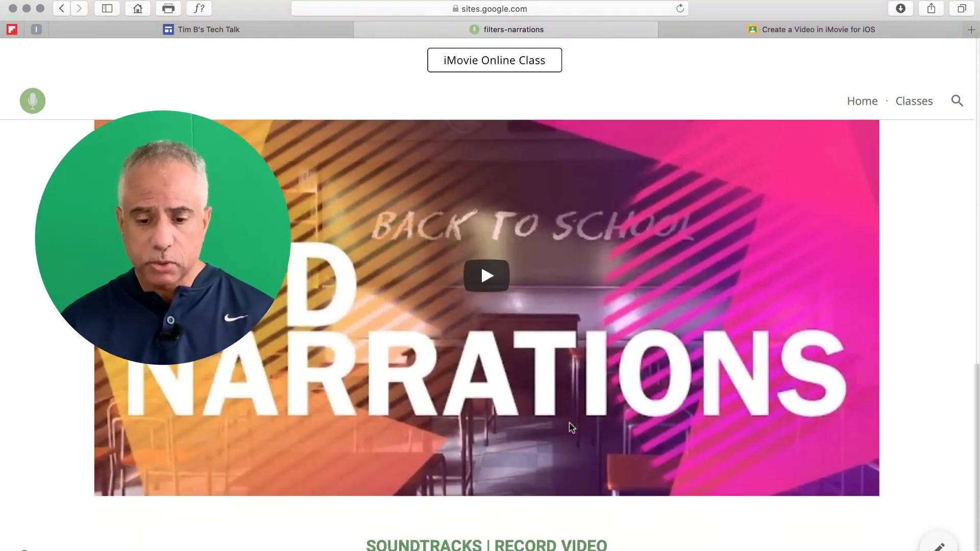
scroll(572, 428, "down", 3)
left_click(545, 481)
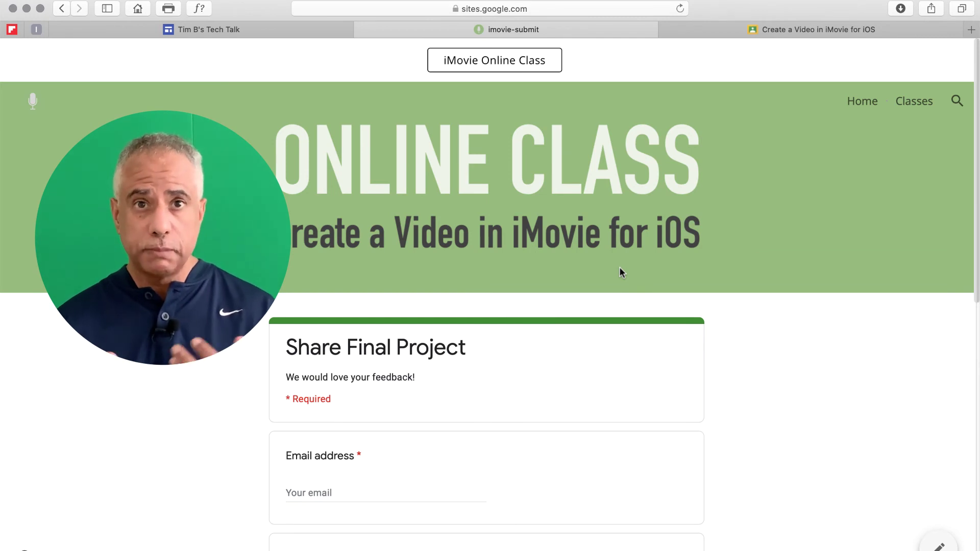
Scroll through the embedded Share Final Project form, then go to the iMovie Quiz page
mouse_move(739, 316)
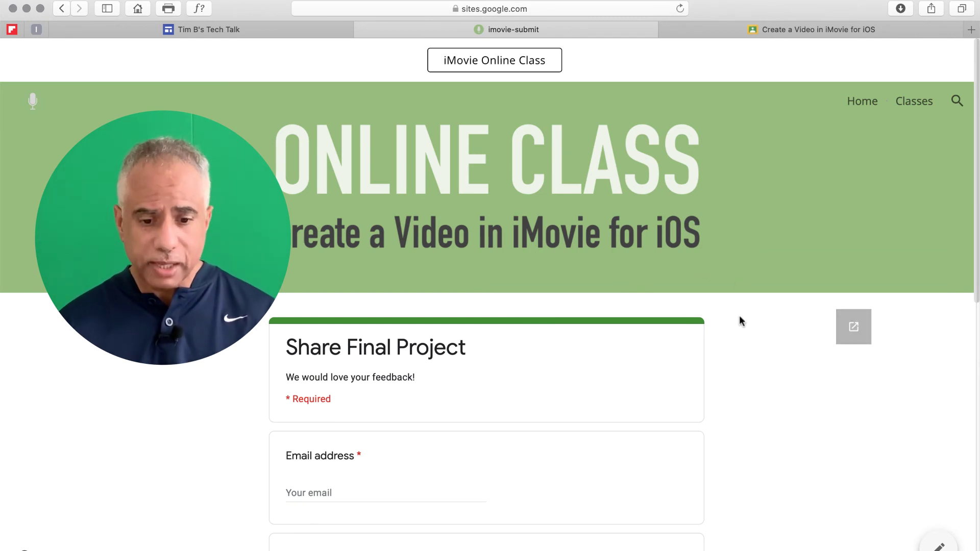
scroll(724, 344, "down", 3)
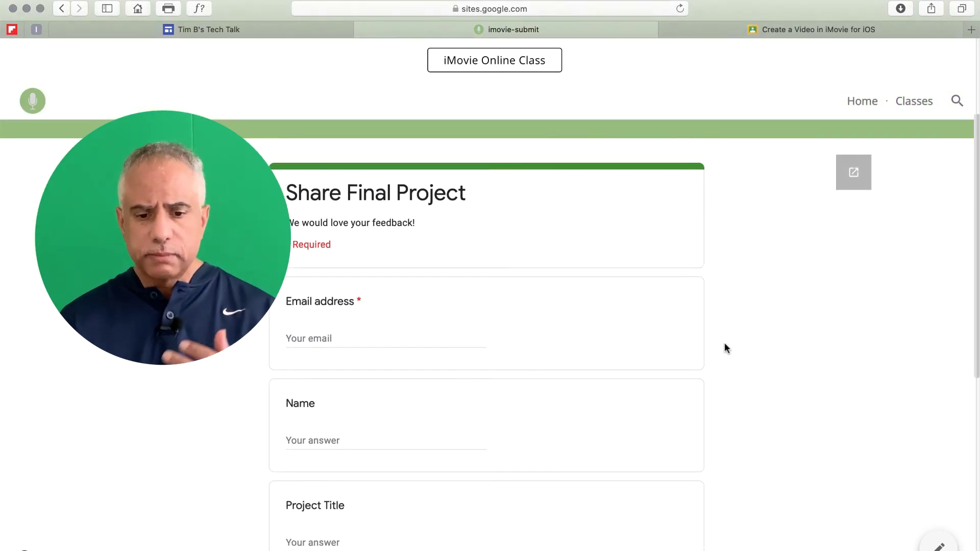
scroll(725, 344, "down", 5)
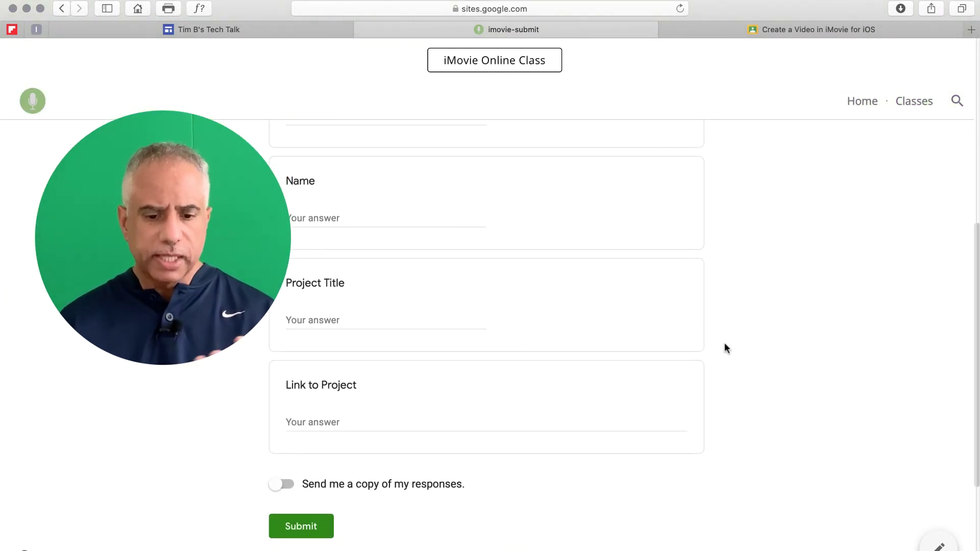
scroll(725, 344, "down", 1)
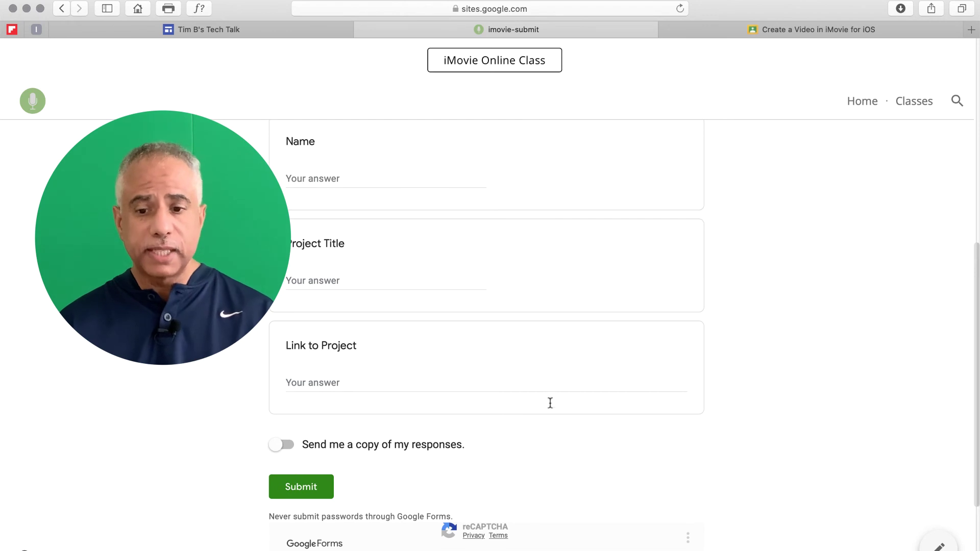
scroll(585, 384, "down", 5)
left_click(501, 485)
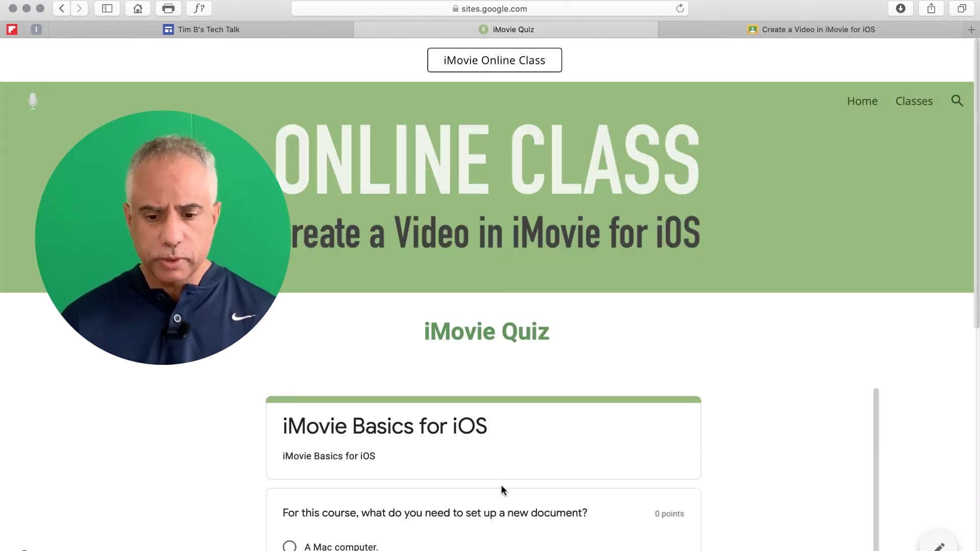
Scroll through the iMovie Basics for iOS quiz questions, then go back to the Introduction page
scroll(713, 376, "down", 4)
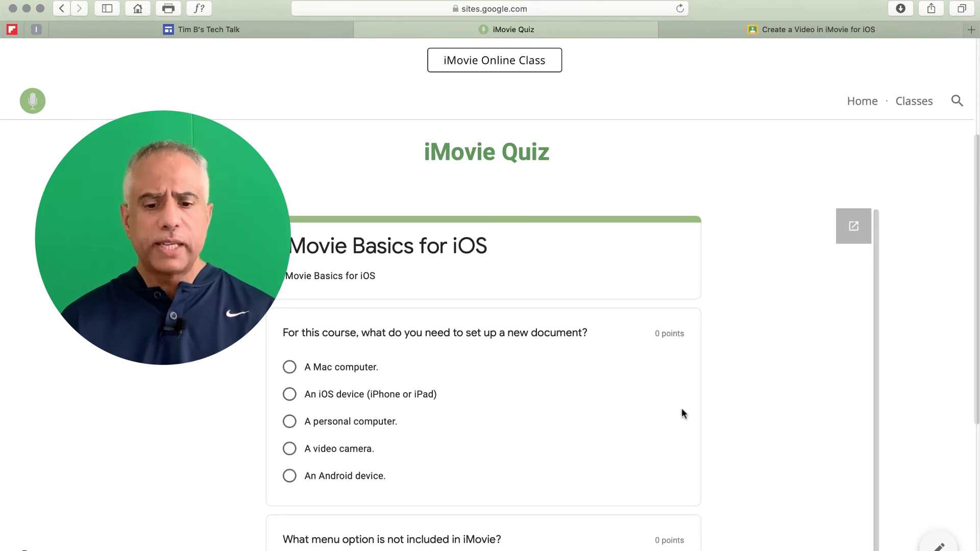
scroll(679, 411, "down", 5)
scroll(676, 412, "up", 10)
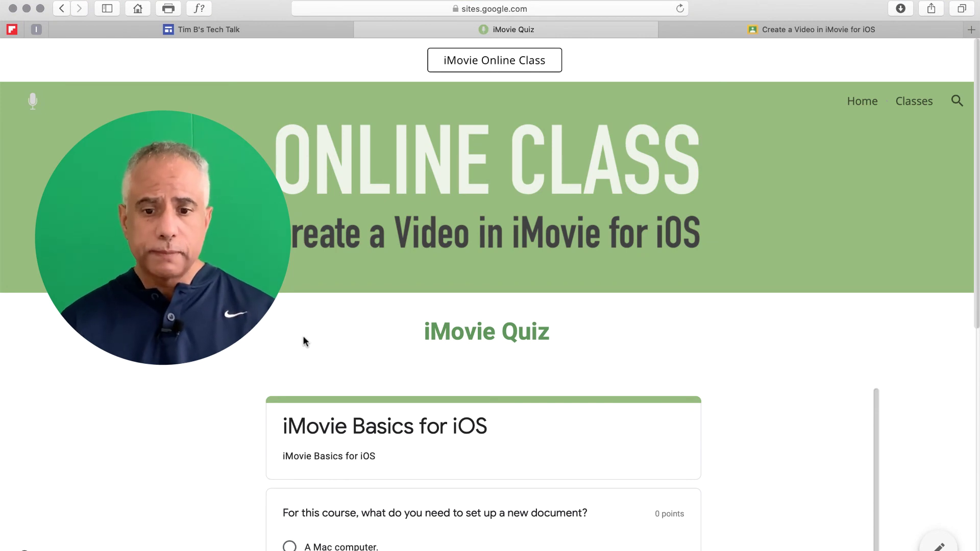
key("super+bracketleft")
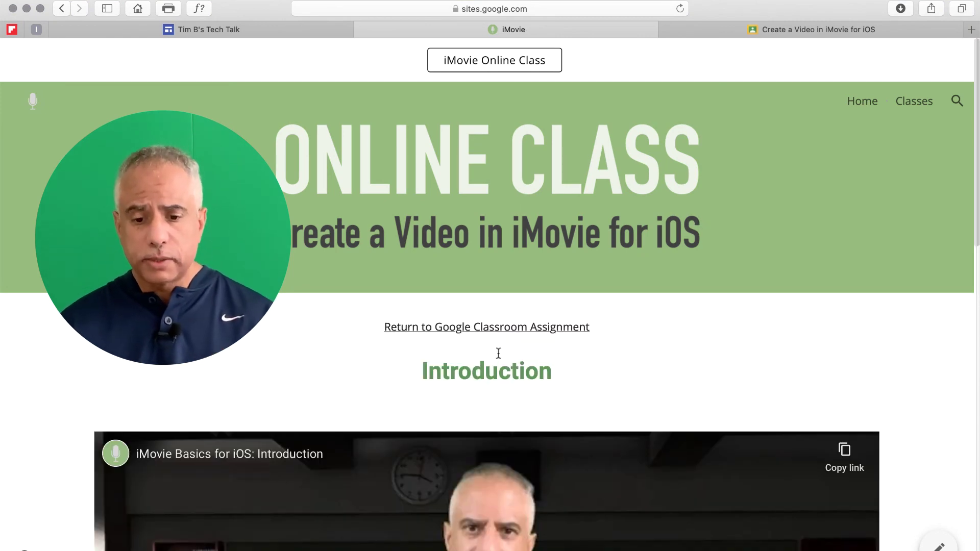
Follow the Return to Google Classroom Assignment link to Classwork, then switch back to the iMovie site tab
left_click(562, 329)
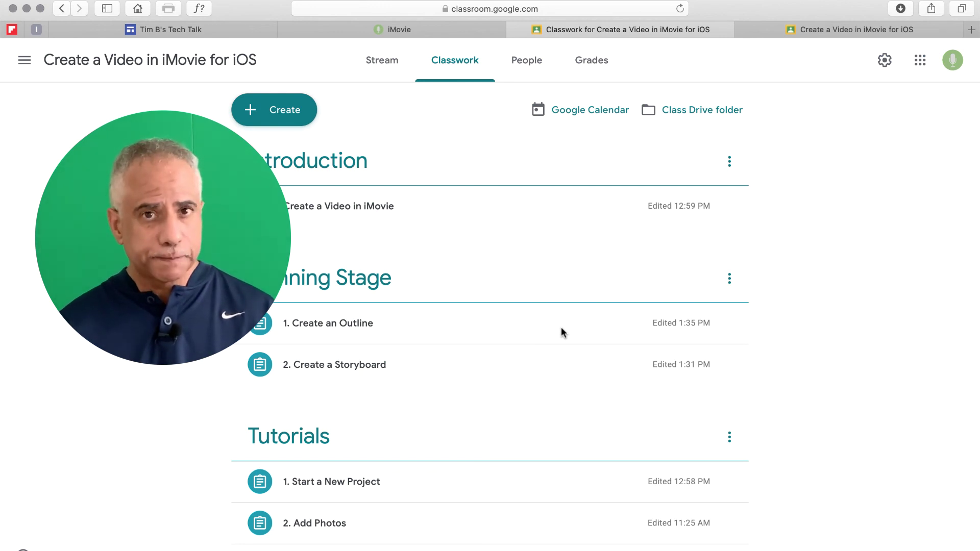
left_click(455, 27)
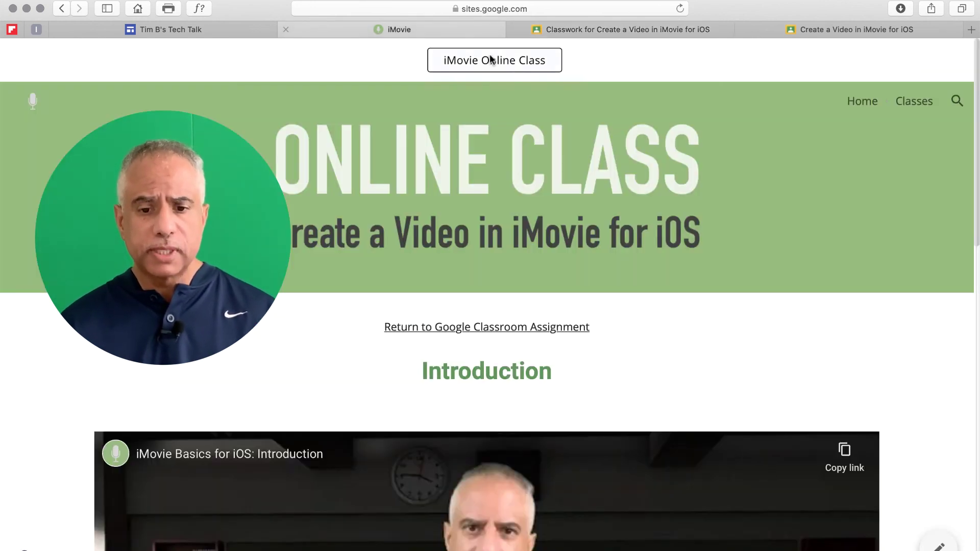